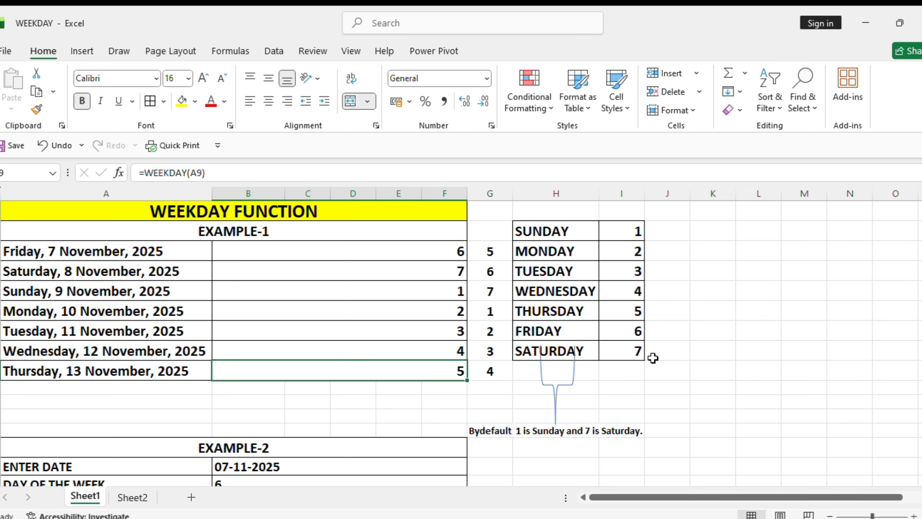
Step: Clear the existing weekday results beside all seven dates in Example-1, cells B3 through B9
left_click(390, 251)
key("shift+Down")
key("shift+Down")
key("shift+Down")
key("shift+Down")
key("shift+Down")
key("shift+Down")
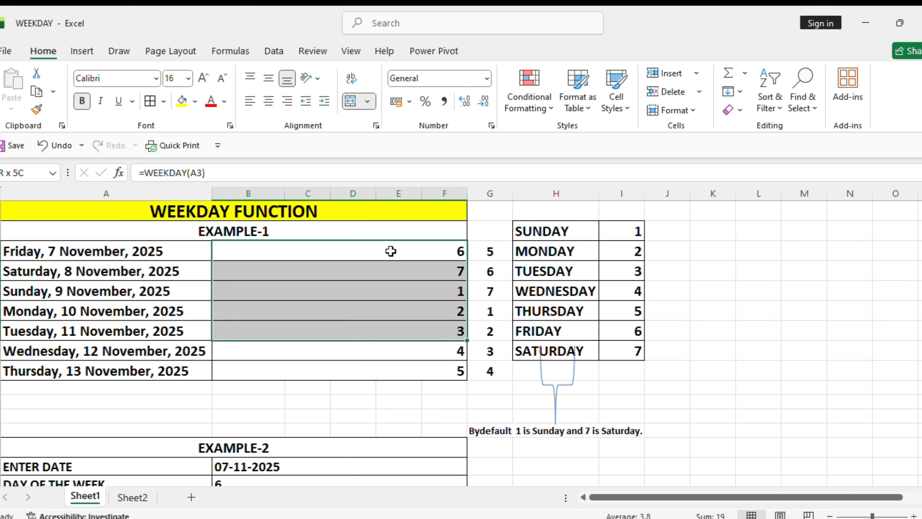
key("Delete")
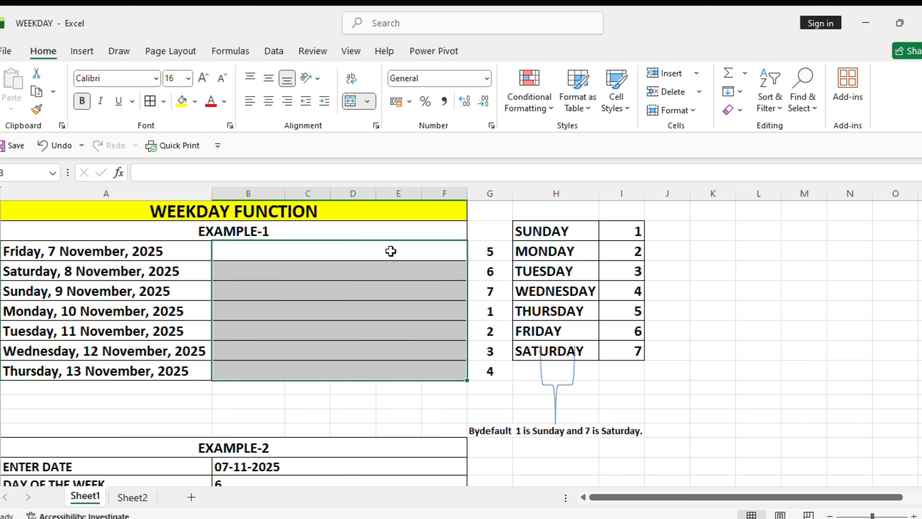
Step: Enter =WEEKDAY(A3) in B3 and fill the formula down to row 9 for all Example-1 dates
left_click(390, 251)
type("=")
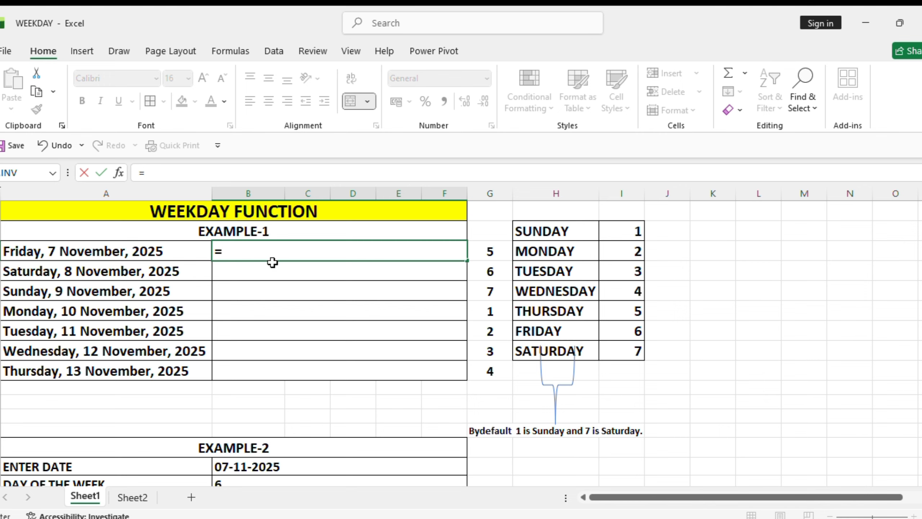
type("WEE")
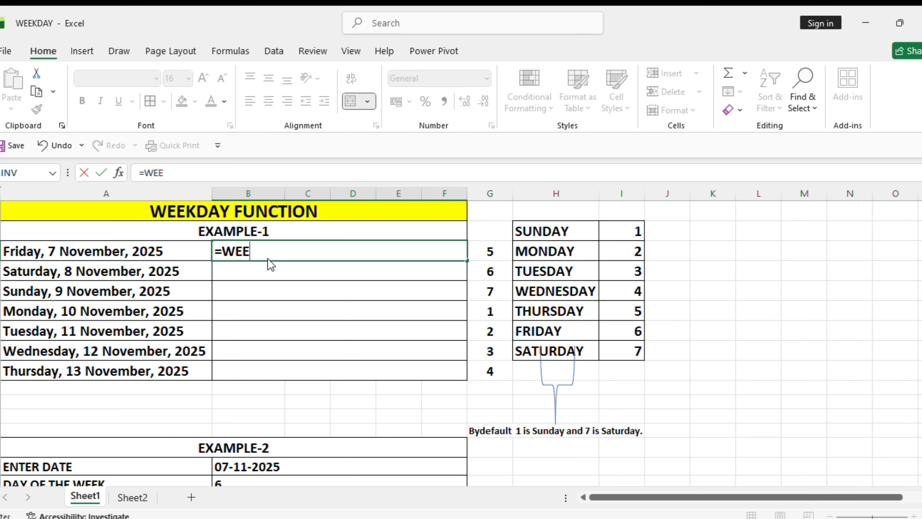
type("KDAY(")
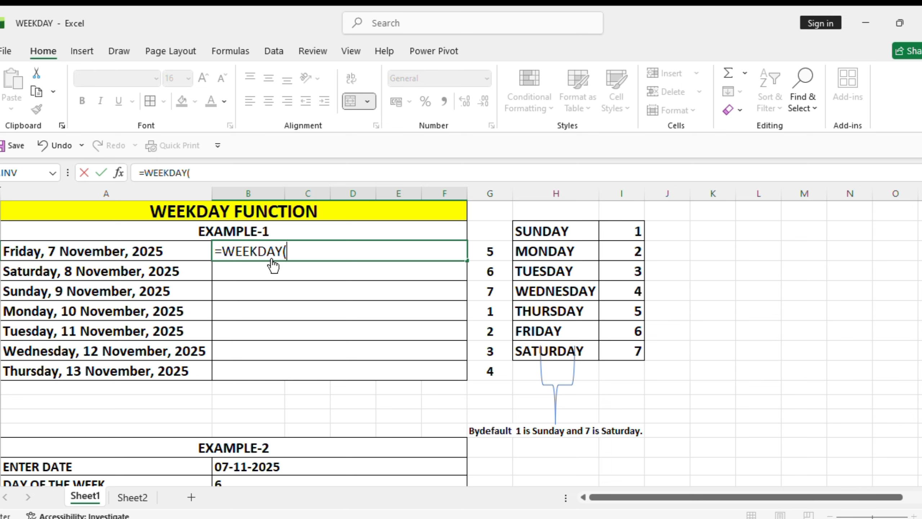
left_click(118, 253)
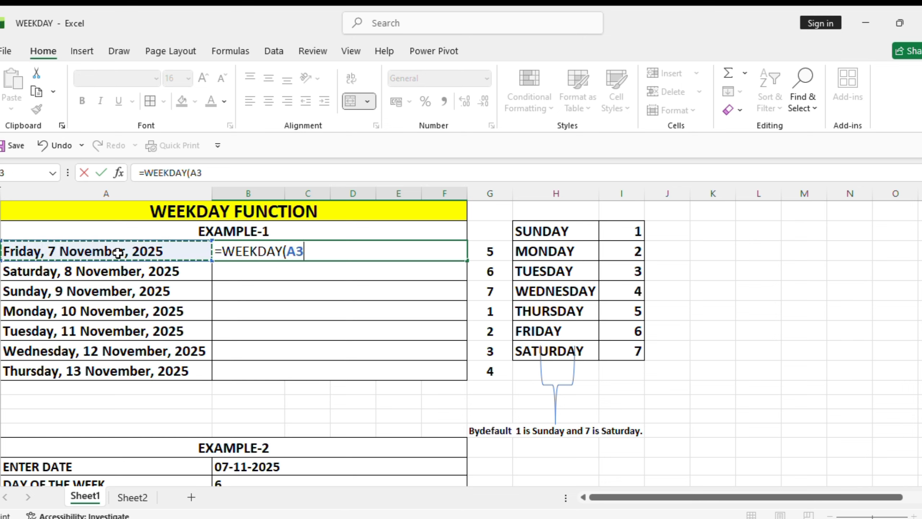
type(")")
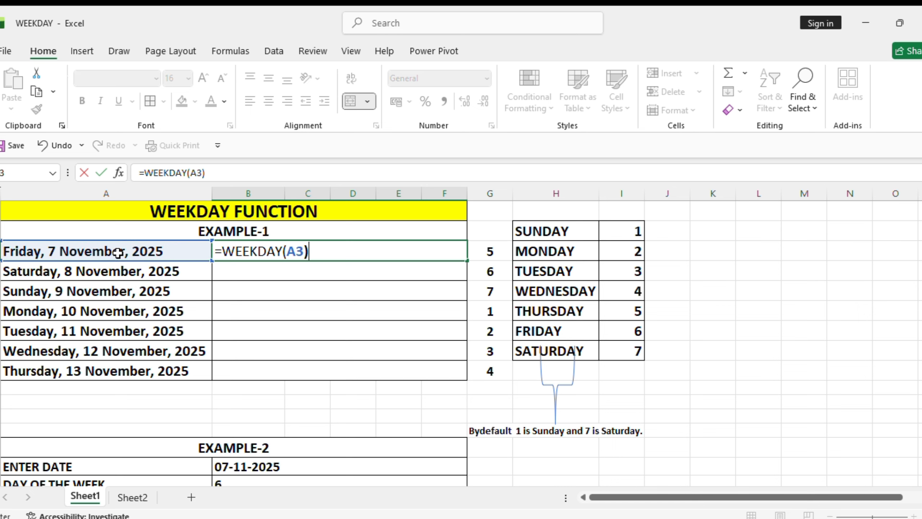
key("Return")
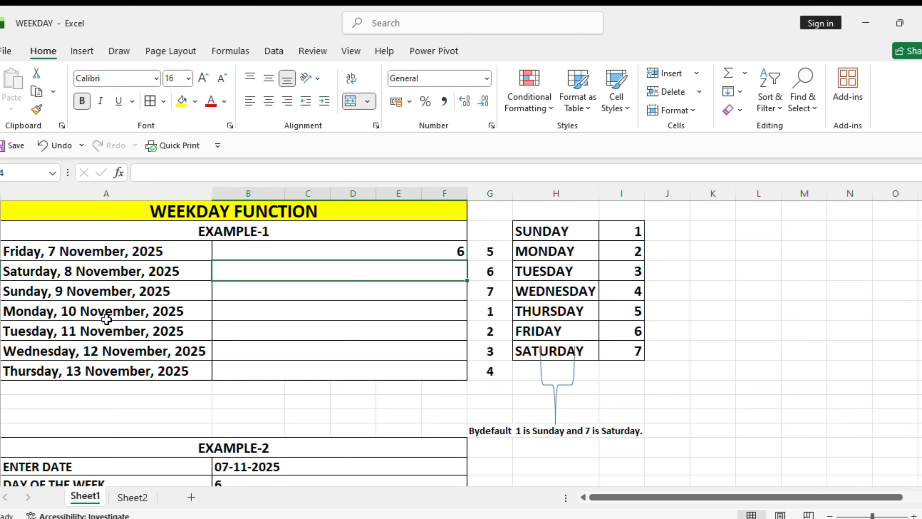
left_click(380, 243)
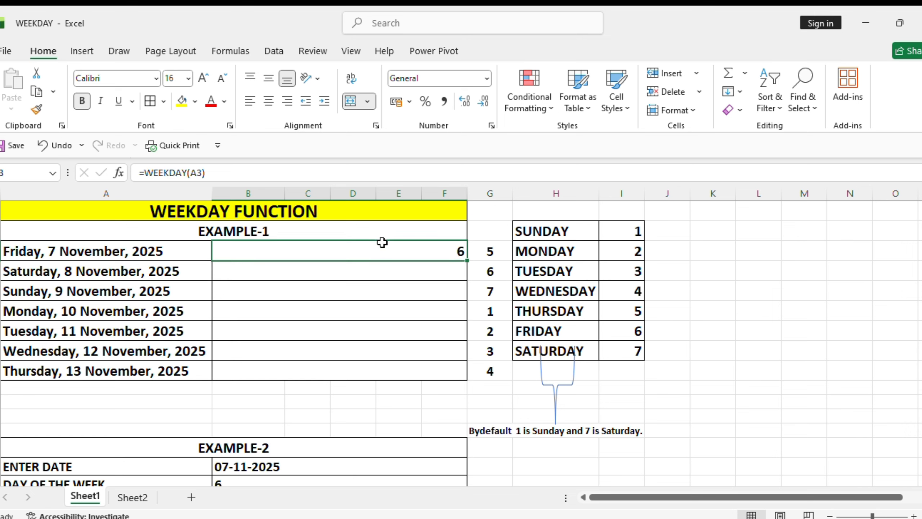
double_click(467, 260)
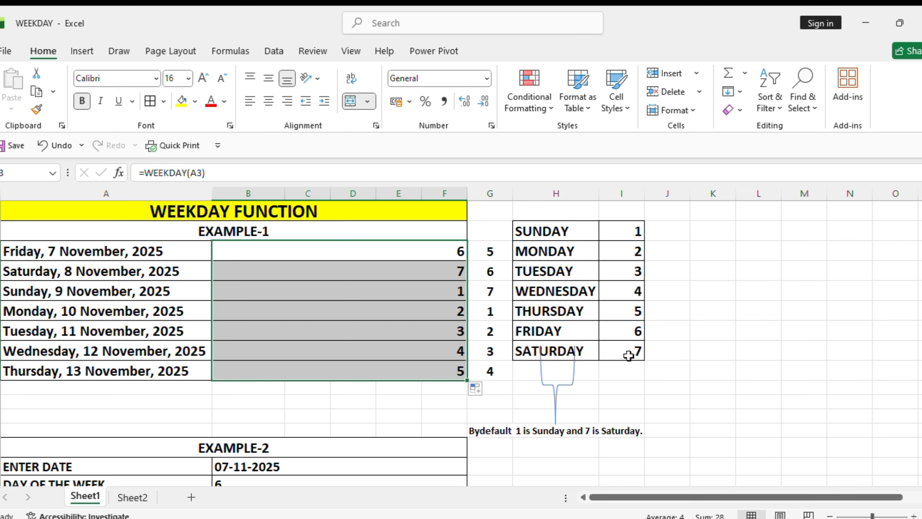
Step: Clear the existing weekday numbers in cells G3 through G9
left_click(496, 250)
key("shift+Down")
key("shift+Down")
key("shift+Down")
key("shift+Down")
key("shift+Down")
key("shift+Down")
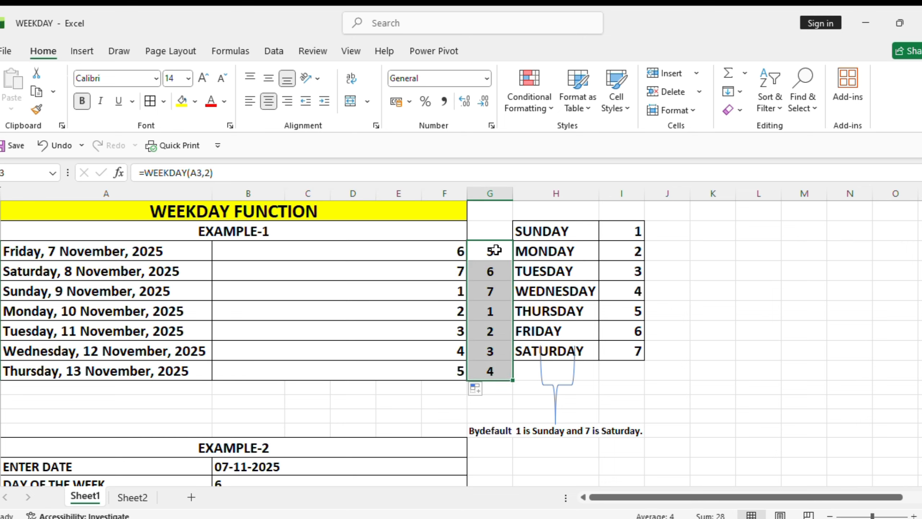
key("Delete")
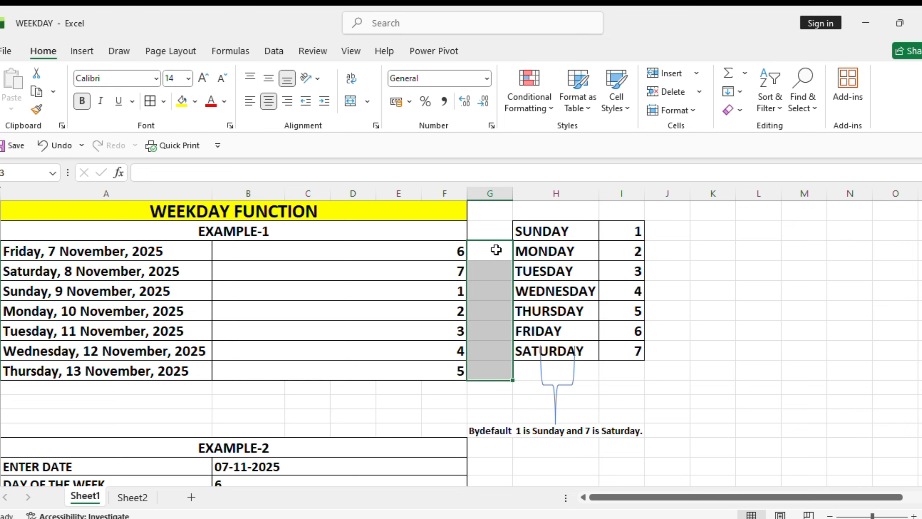
Step: Enter =WEEKDAY(A3,2) in G3 and fill the formula down to G9
type("=")
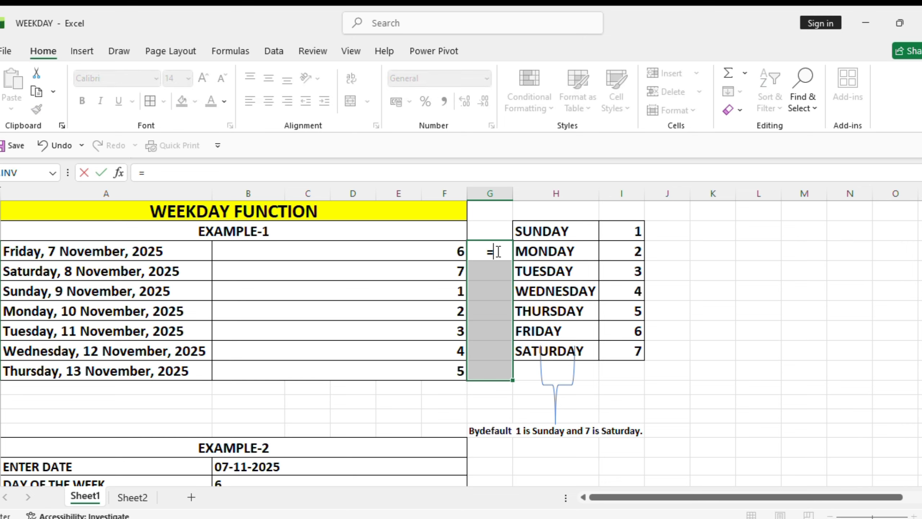
type("WEE")
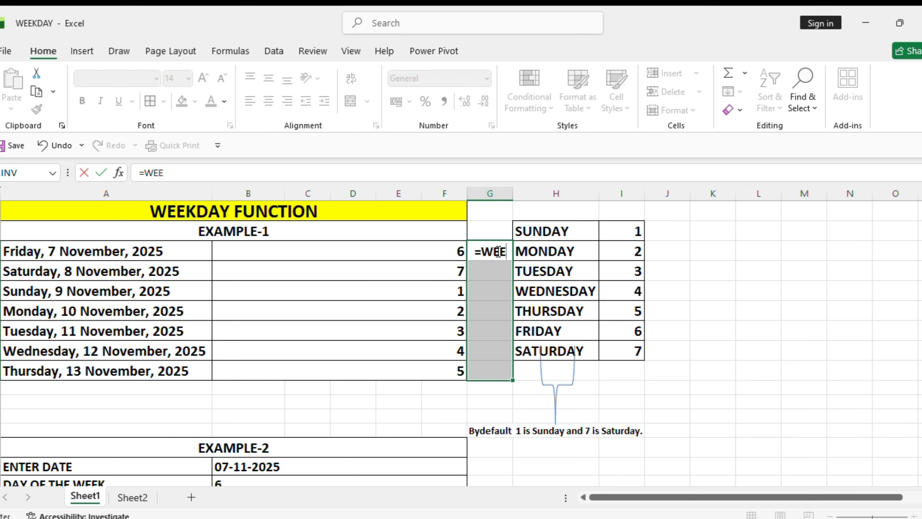
key("Tab")
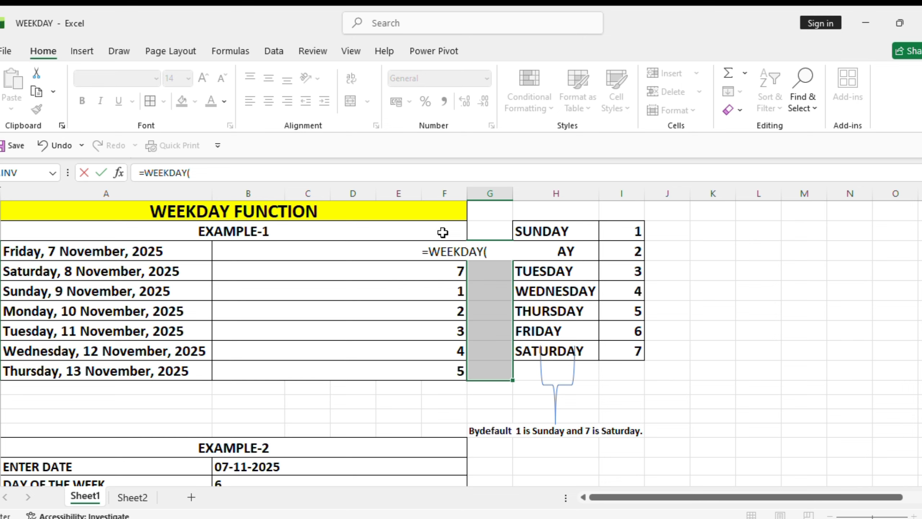
left_click(14, 251)
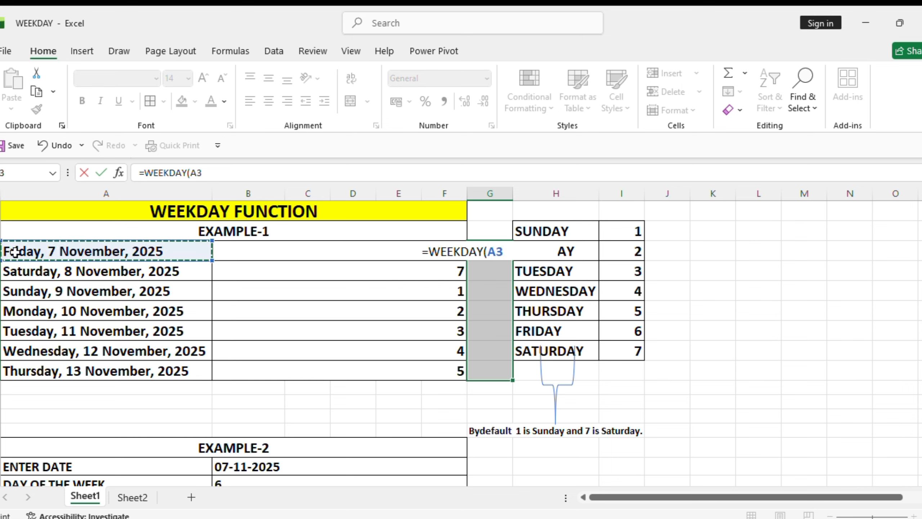
type(",")
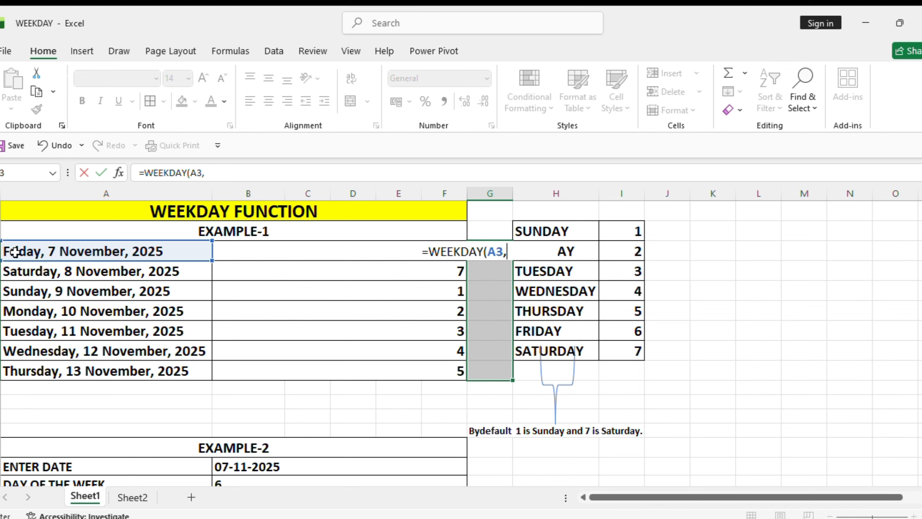
type("2)")
key("Return")
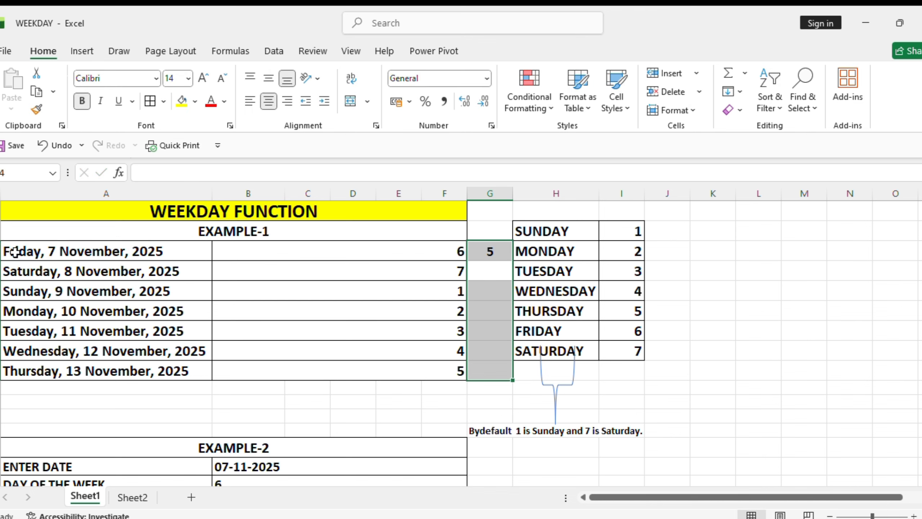
left_click(483, 249)
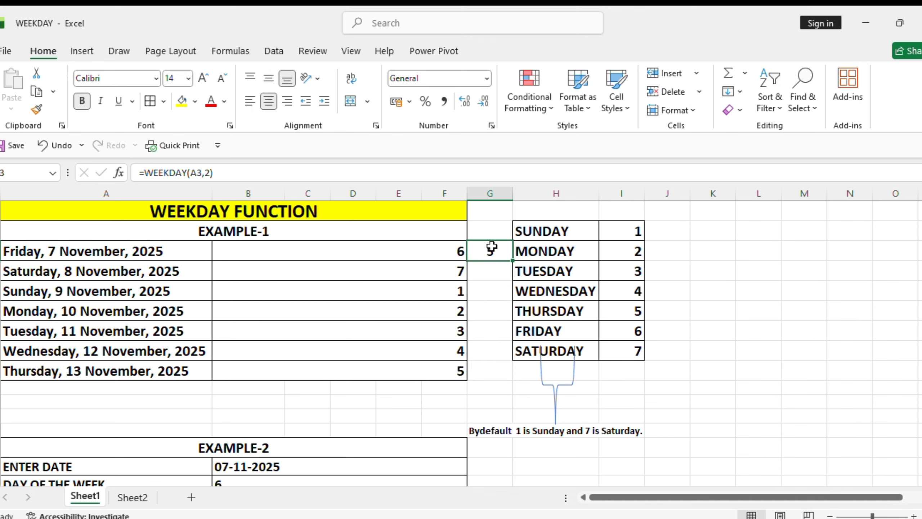
double_click(512, 260)
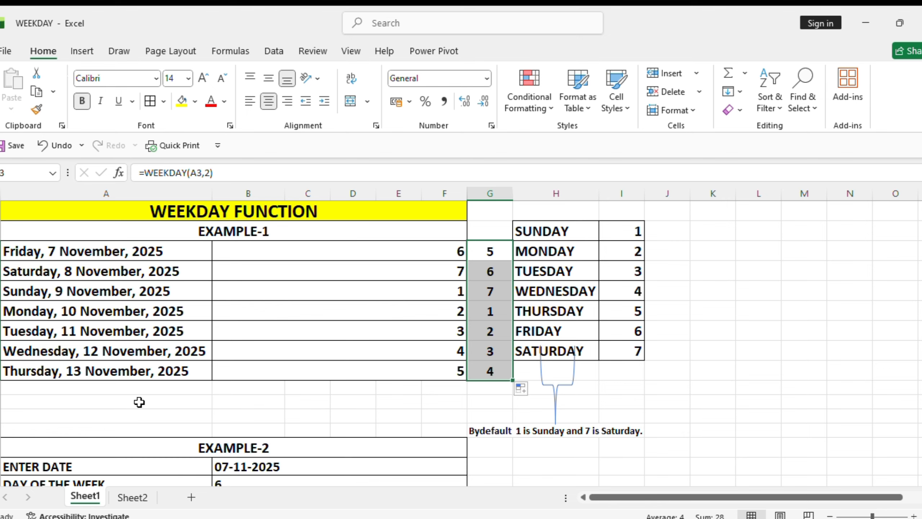
Step: Enter =WEEKDAY(B15) as the DAY OF THE WEEK formula in B16 of Example-2
scroll(139, 401, "down", 4)
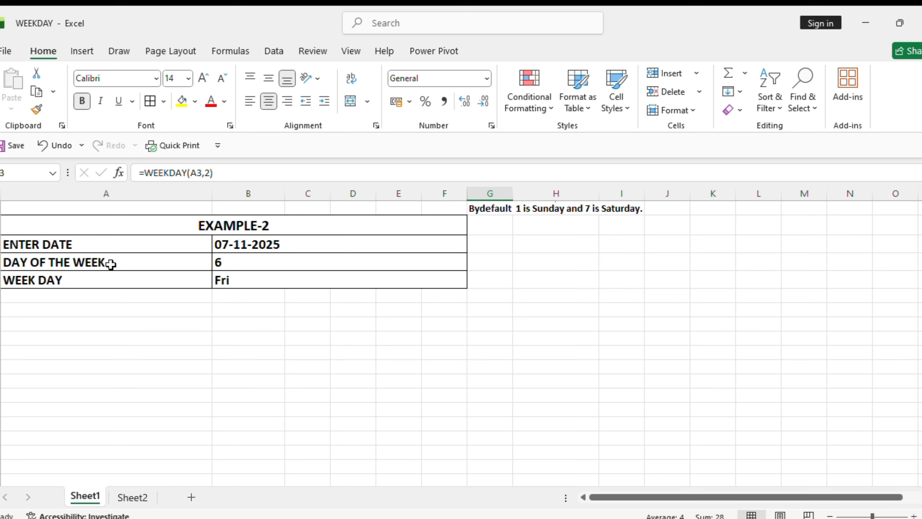
left_click(243, 264)
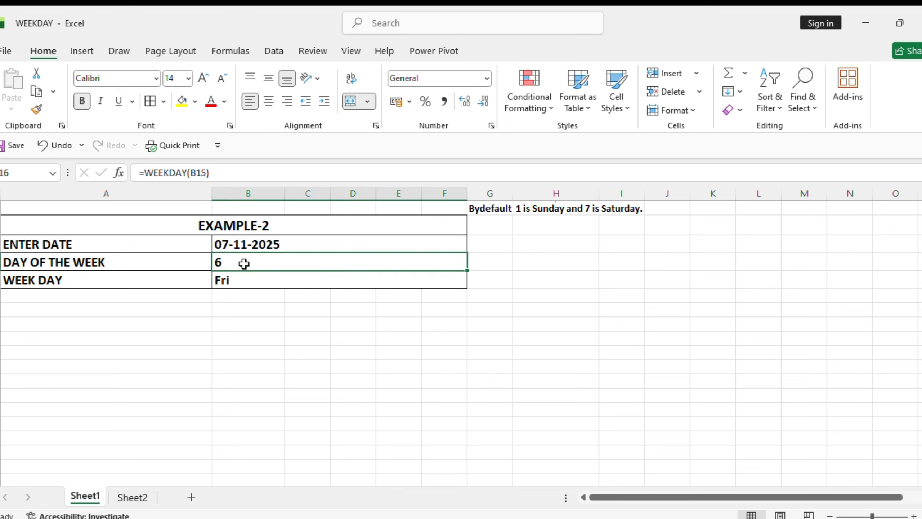
type("=")
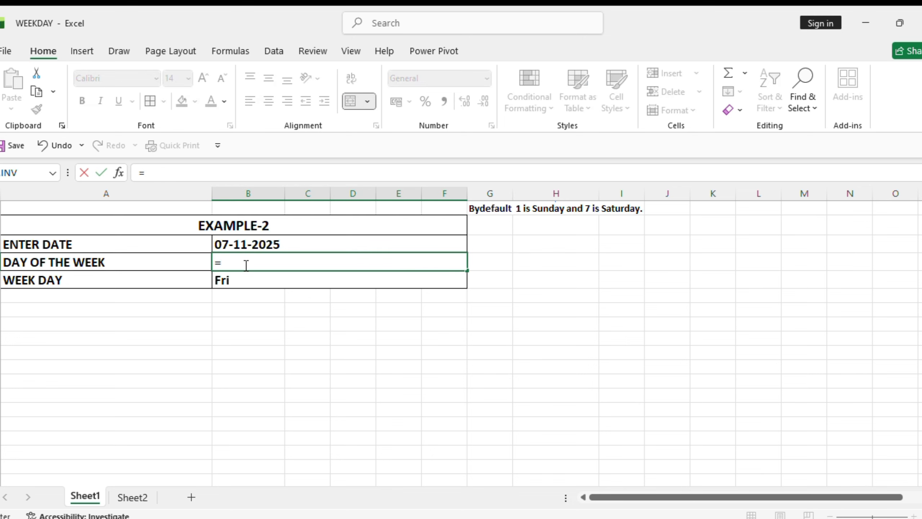
type("WEEKDAY(")
left_click(248, 242)
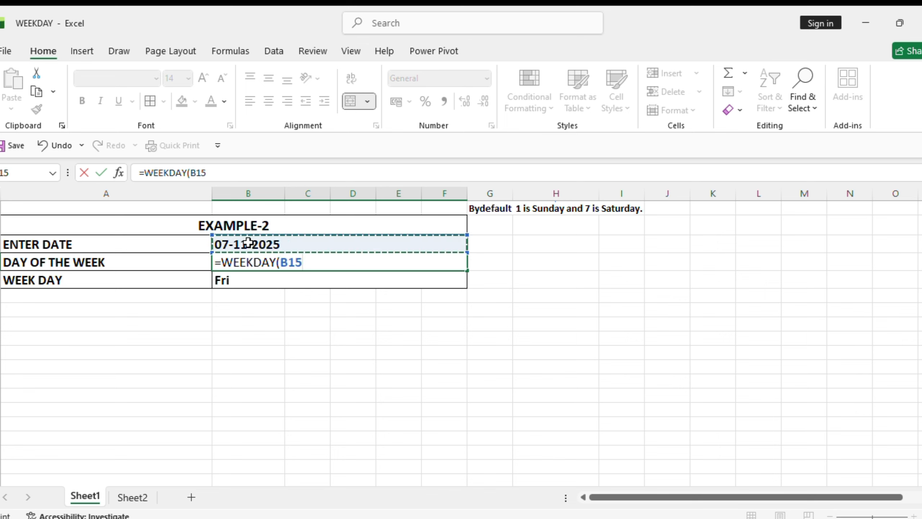
type(")")
key("Return")
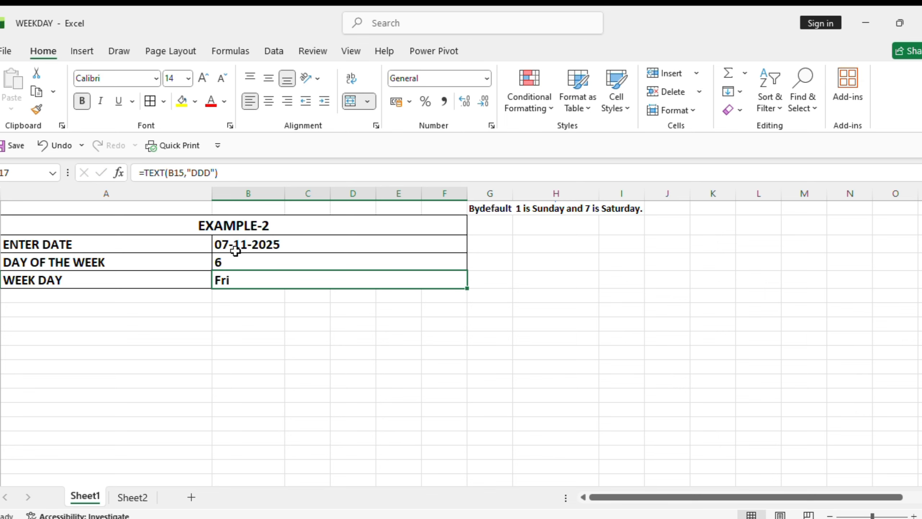
left_click(229, 259)
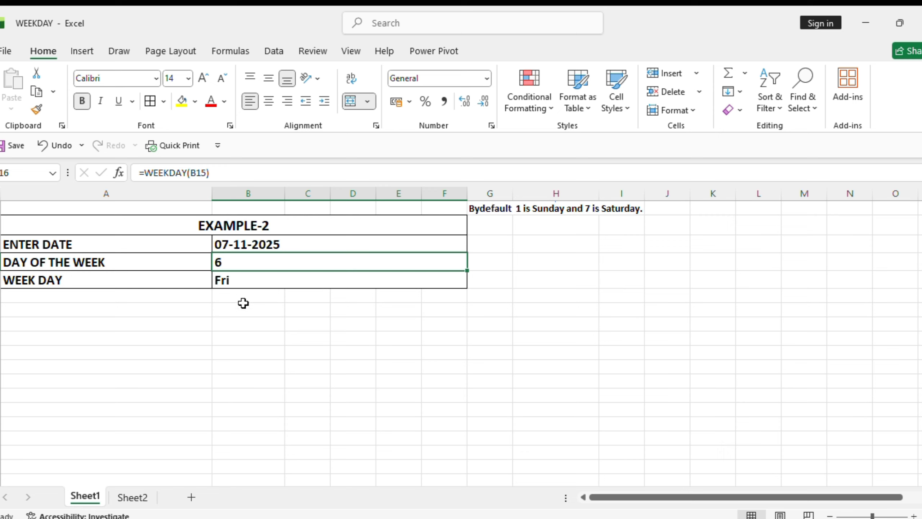
Step: Enter =TEXT(B15,"DDD") as the WEEK DAY formula in B17 of Example-2
left_click(230, 282)
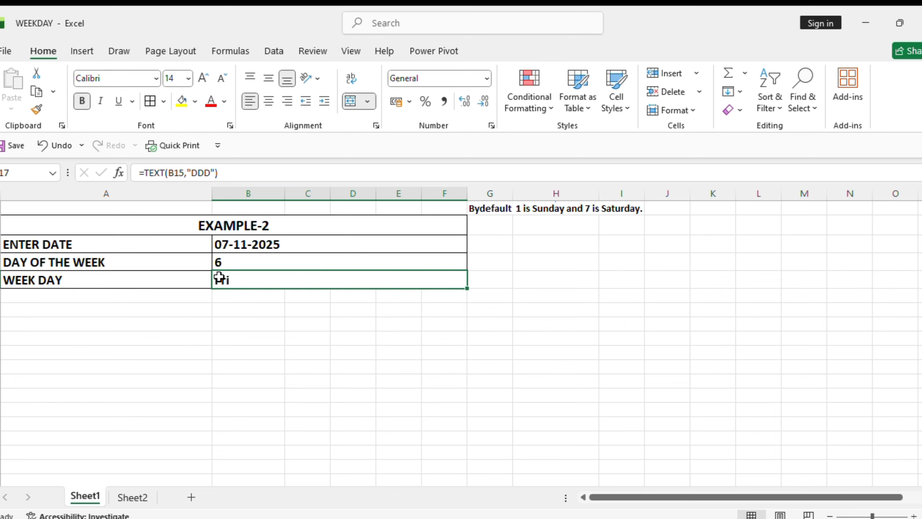
type("=")
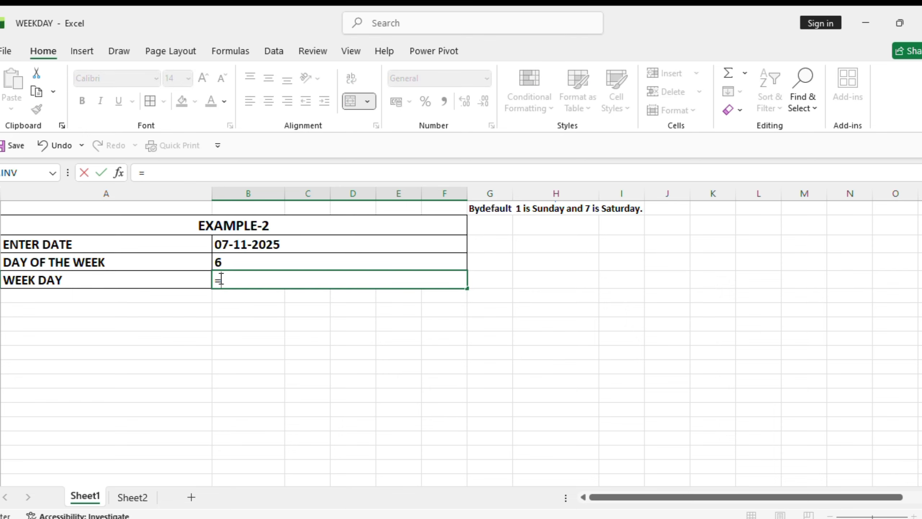
type("TEXET")
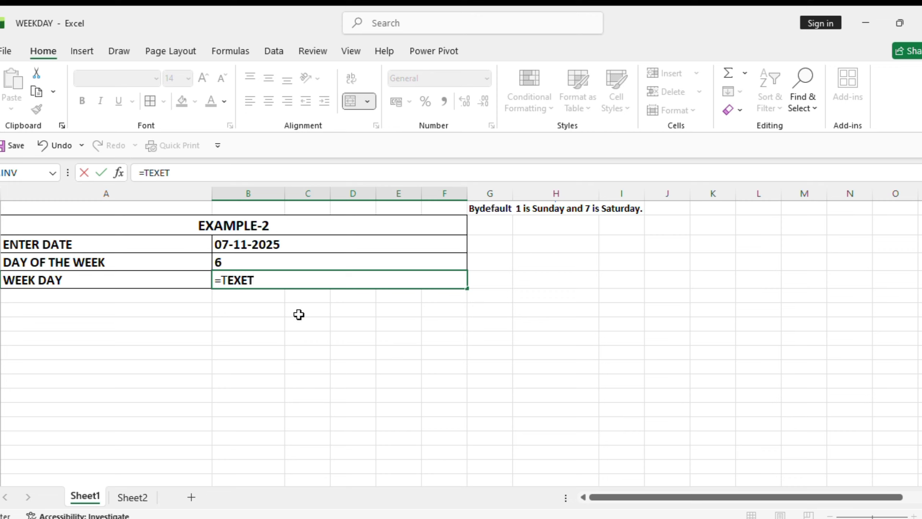
key("BackSpace")
key("BackSpace")
type("T(")
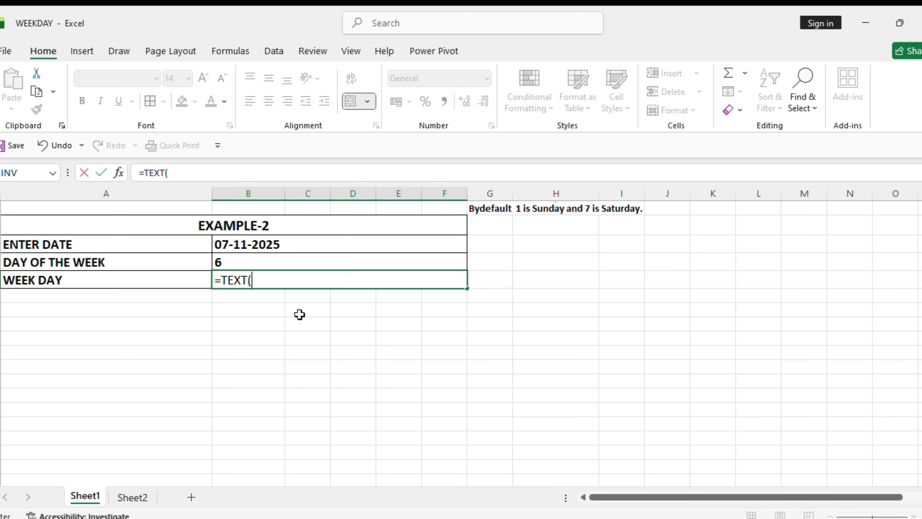
left_click(257, 245)
type(",")
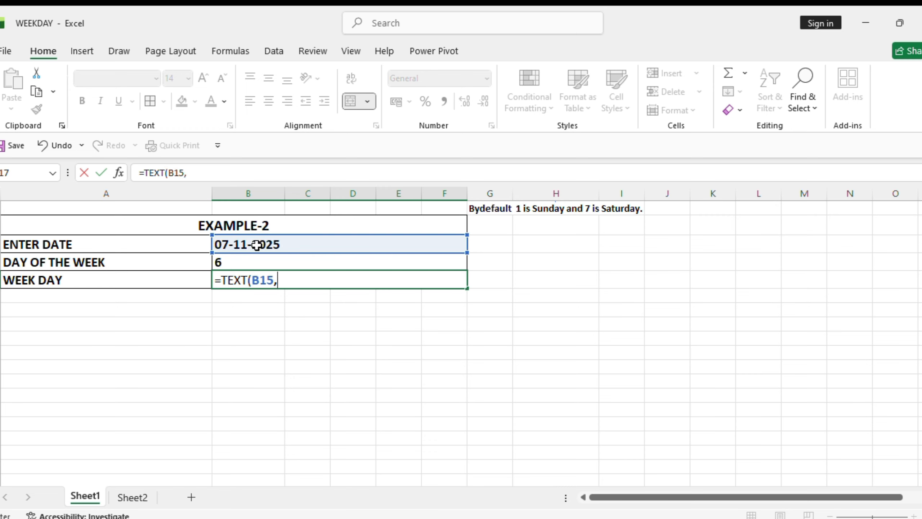
type("\"DDD\"")
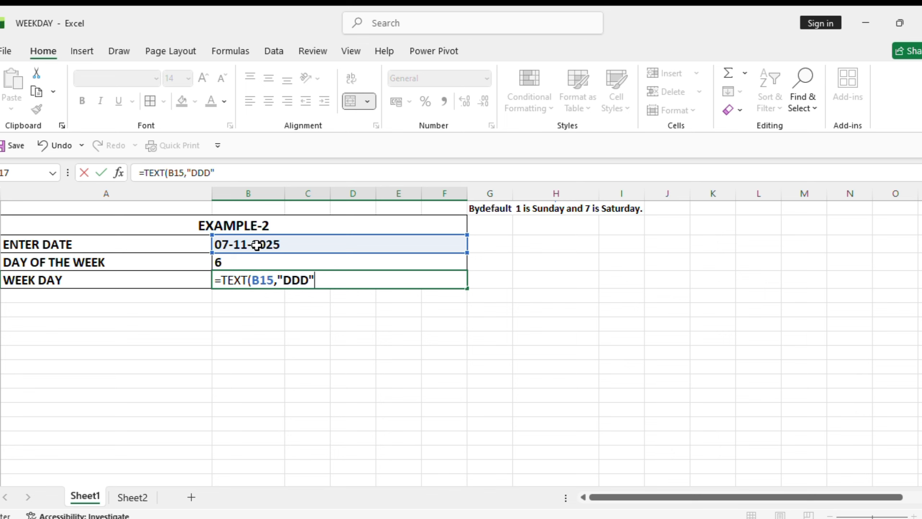
type(")")
key("Return")
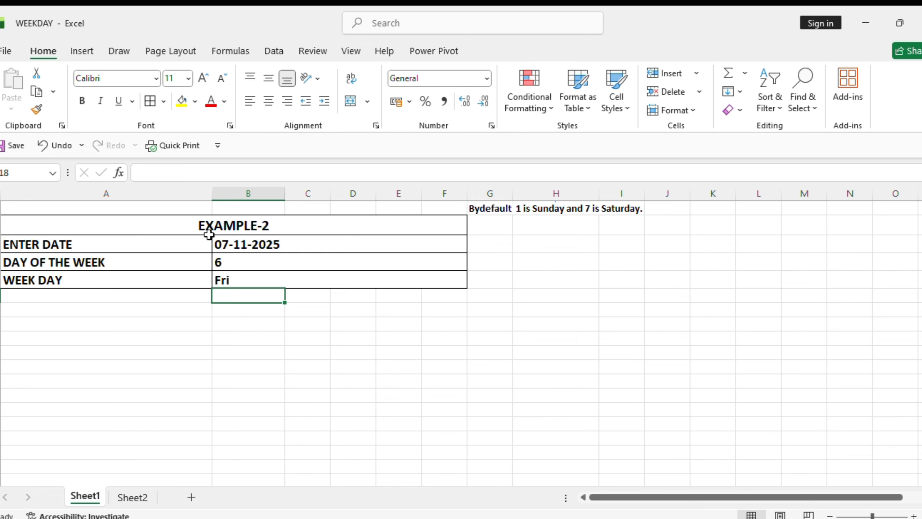
Step: Clear the WORKDAY/WEEKEND results for all nine Example-3 dates, B2 through B10 on Sheet2
left_click(129, 497)
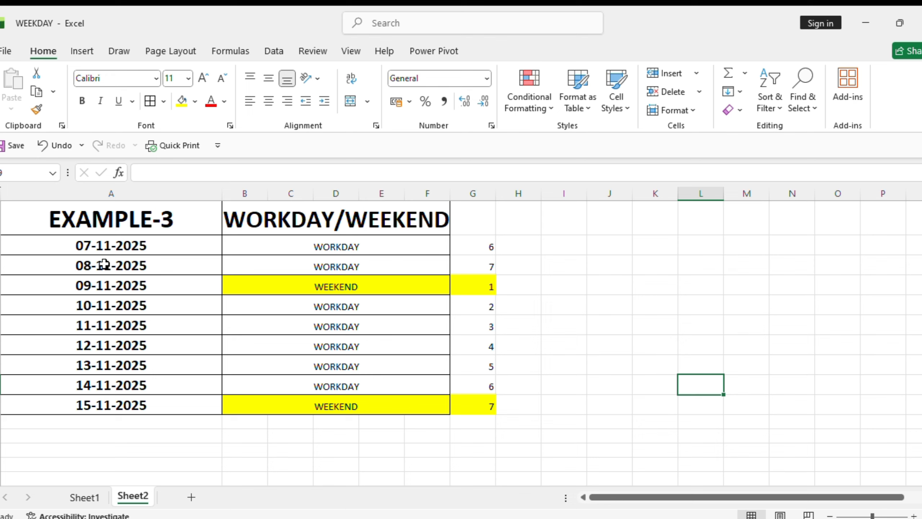
left_click(313, 255)
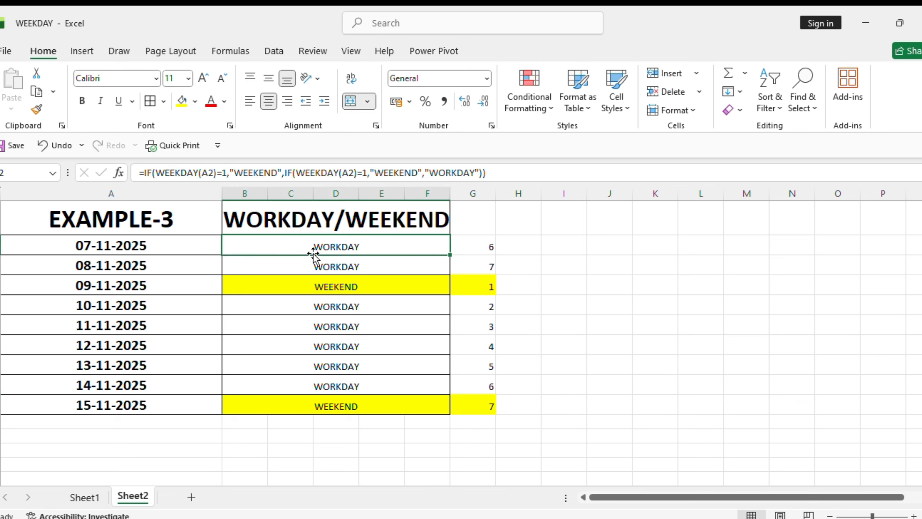
key("shift+Down")
key("shift+Down")
key("shift+Down")
key("shift+Down")
key("shift+Down")
key("shift+Down")
key("shift+Down")
key("shift+Down")
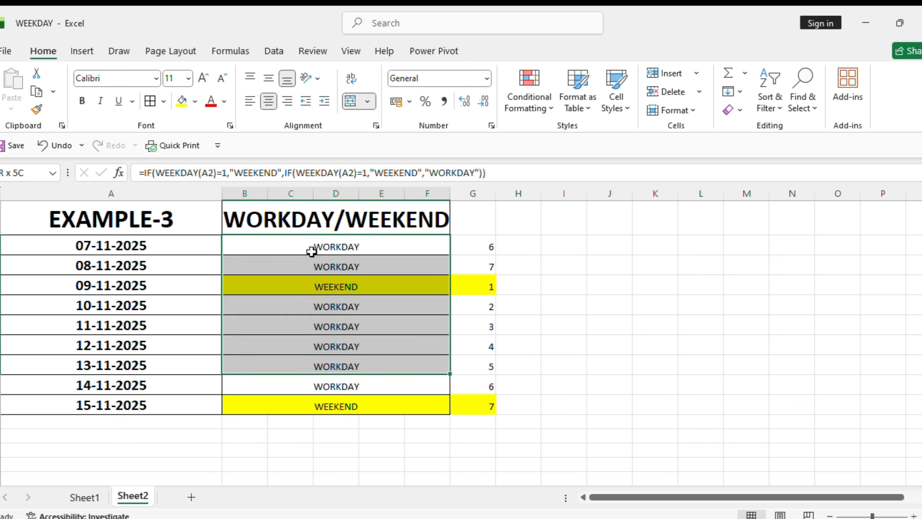
key("Delete")
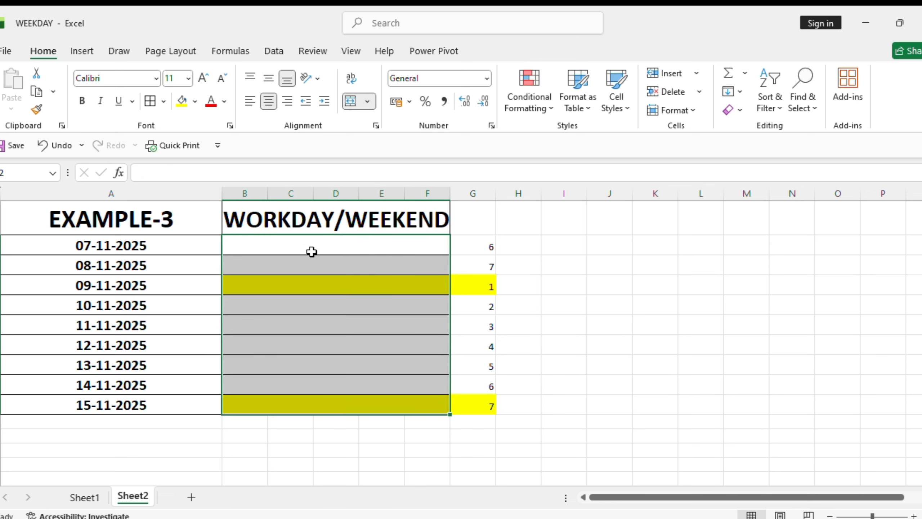
Step: Try to enter =IF(WEEKDAY(A2)=1"WEEKEND",IF(WEEKDAY(A2)=7,"WEEKEND","WORKDAY")) as the classification formula in B2
left_click(310, 242)
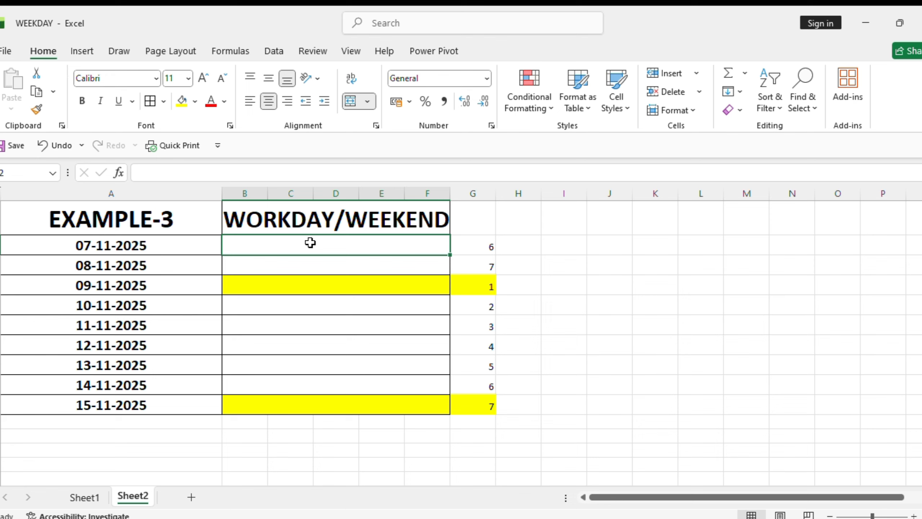
type("=IF")
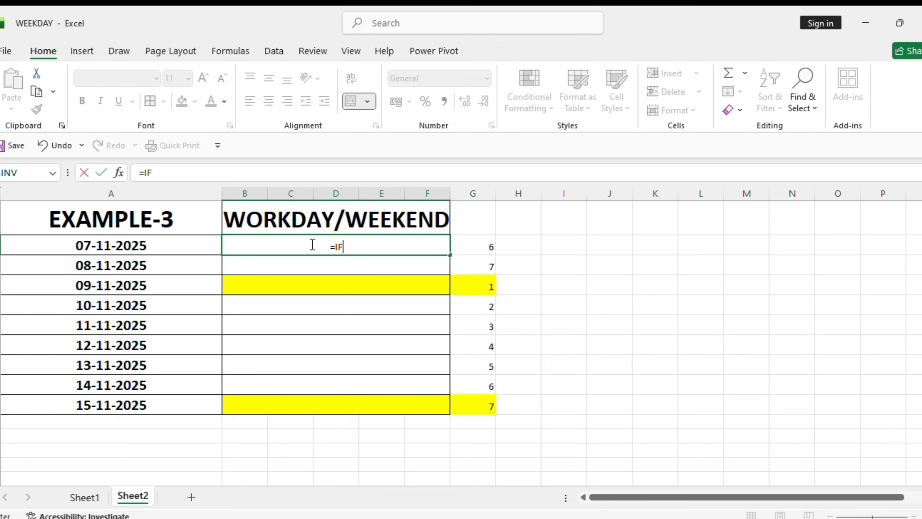
type("(WO")
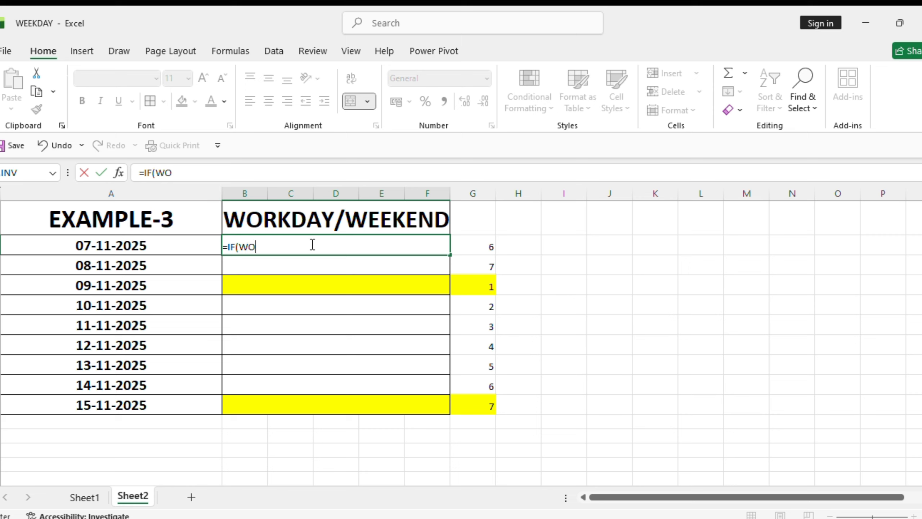
key("BackSpace")
key("BackSpace")
type("WEEKDAY(")
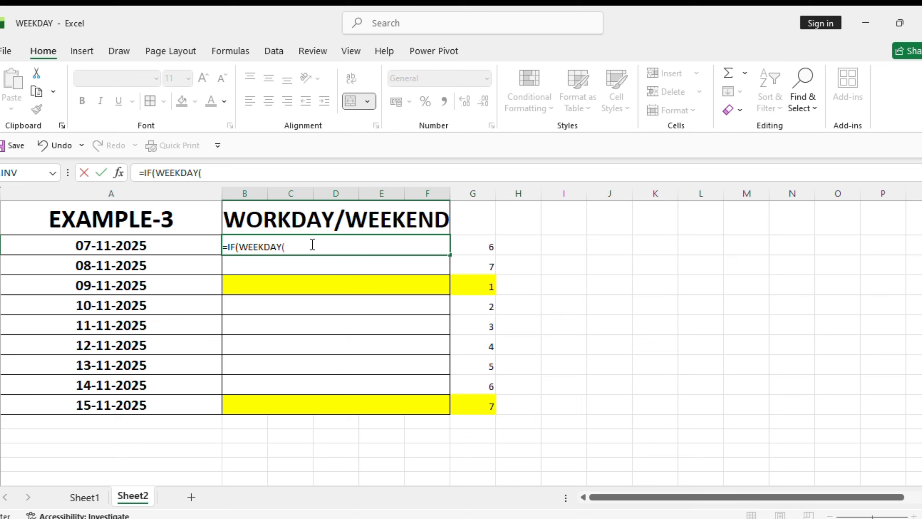
left_click(144, 245)
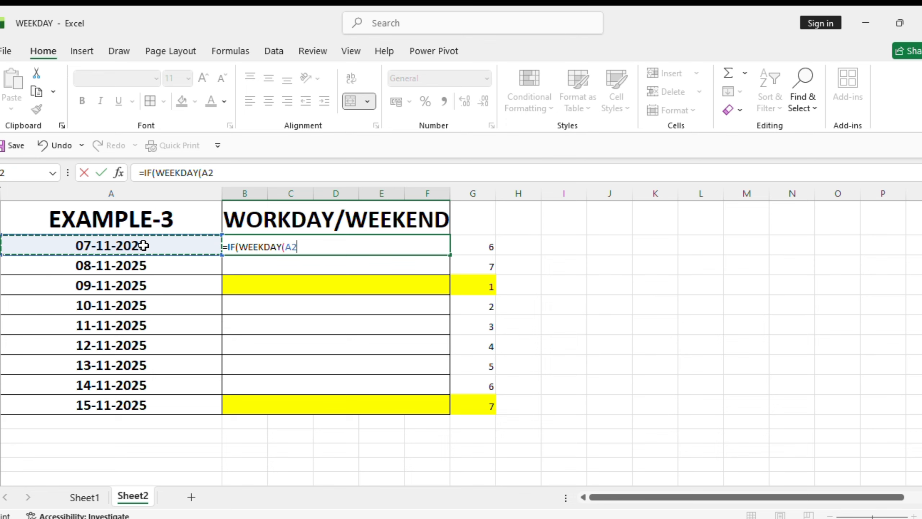
type(")=")
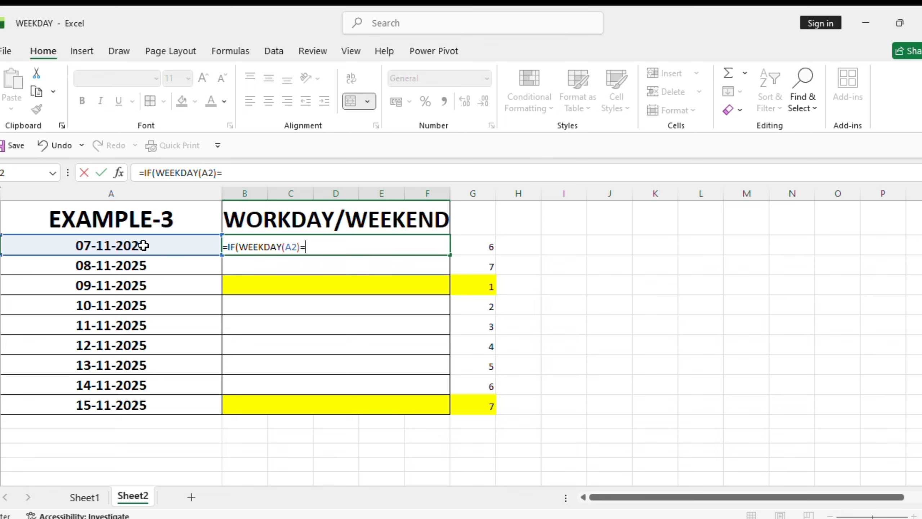
type("1\"WEEKEN")
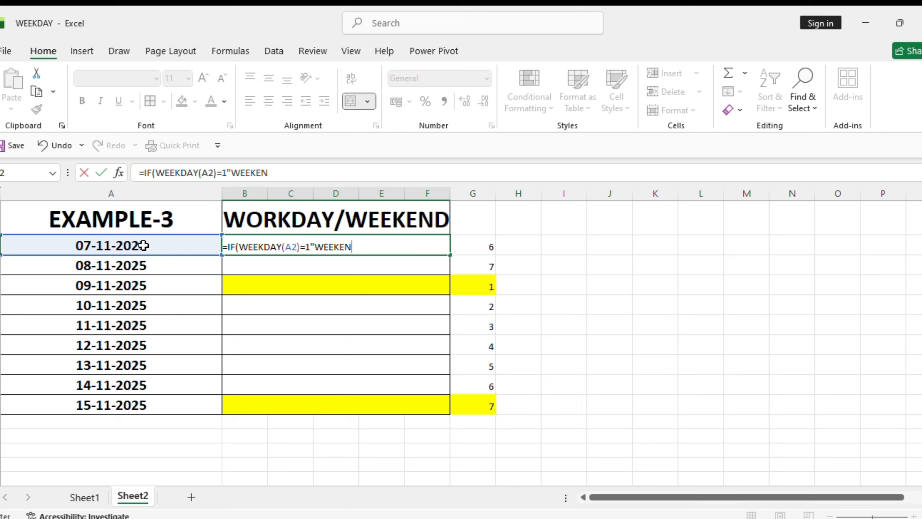
type("D\",IF(WEE")
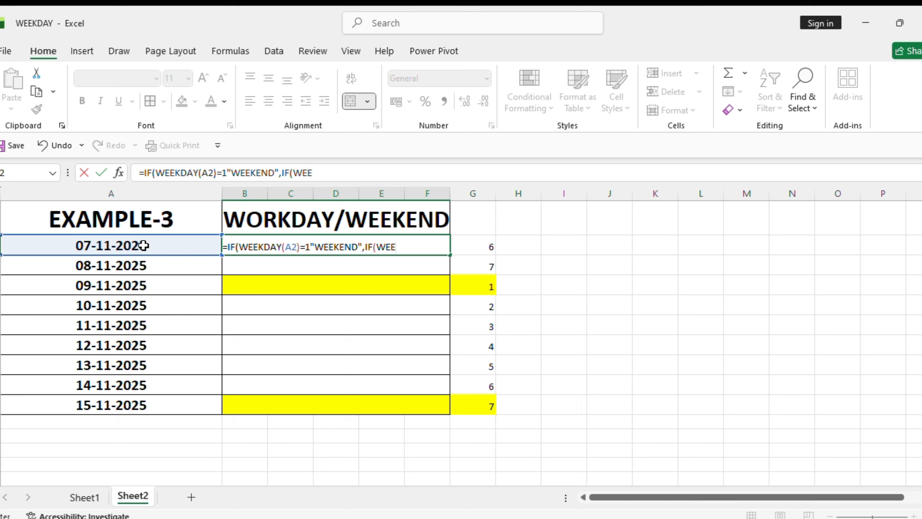
type("KDAY(")
left_click(96, 247)
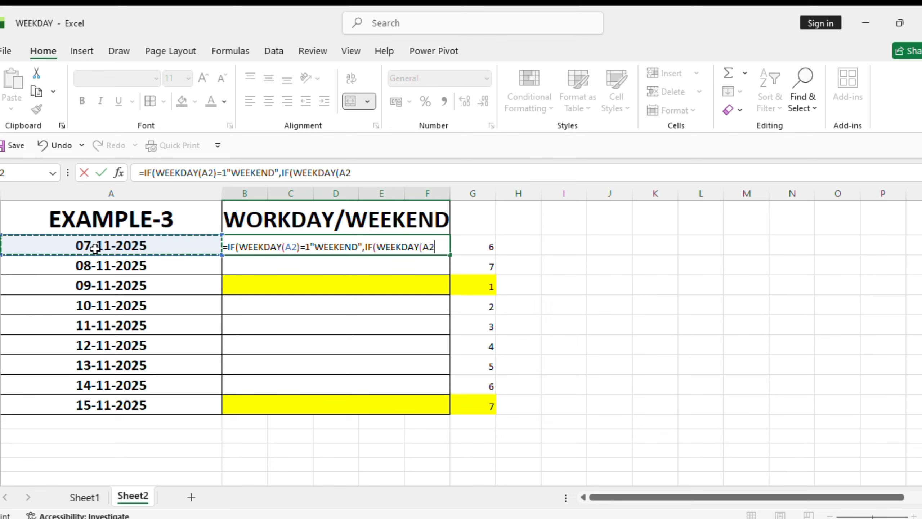
type(")=")
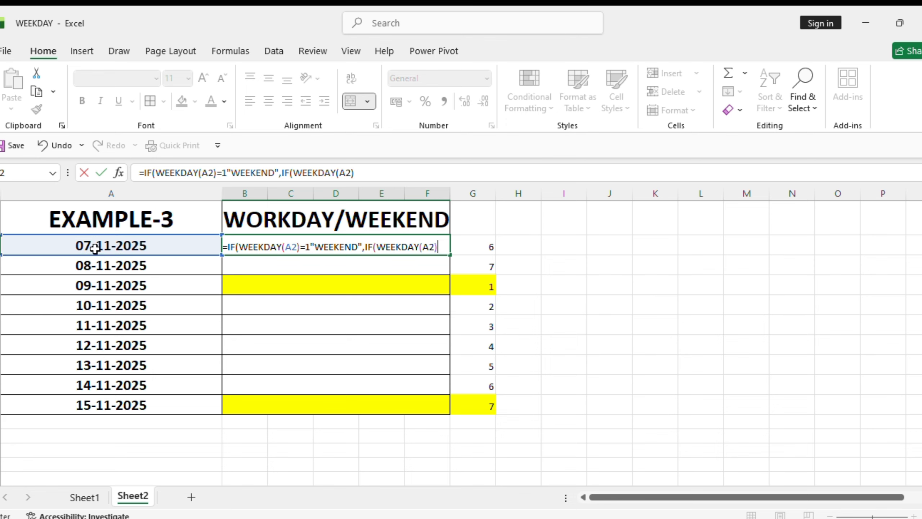
type("7,\"")
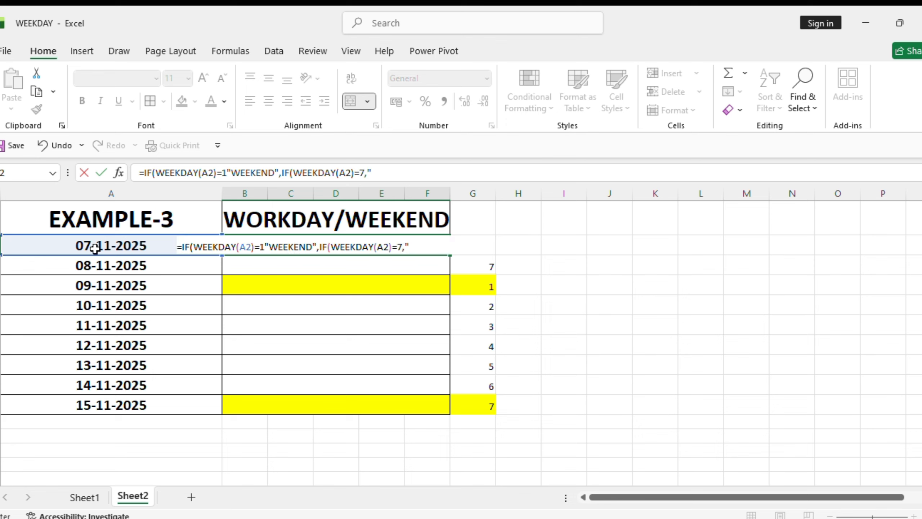
type("WEEKEND\",")
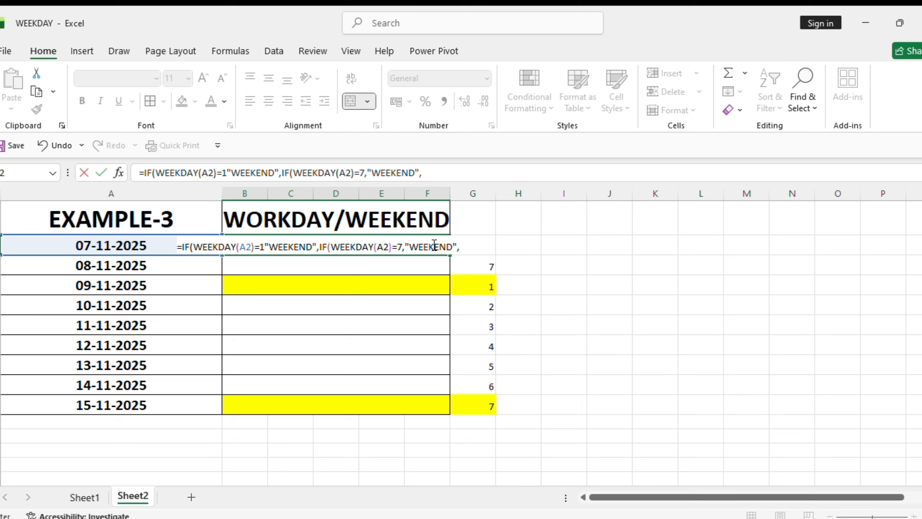
type("\"WORKDAY")
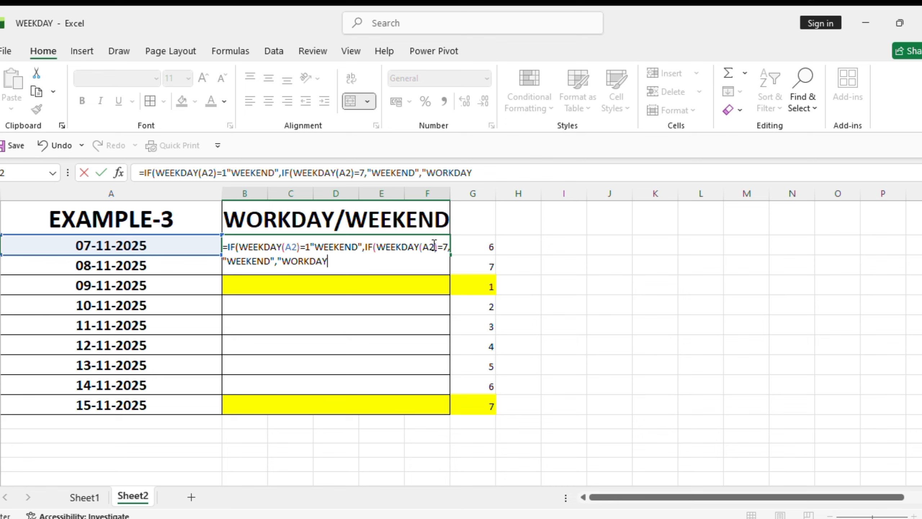
type("\"))")
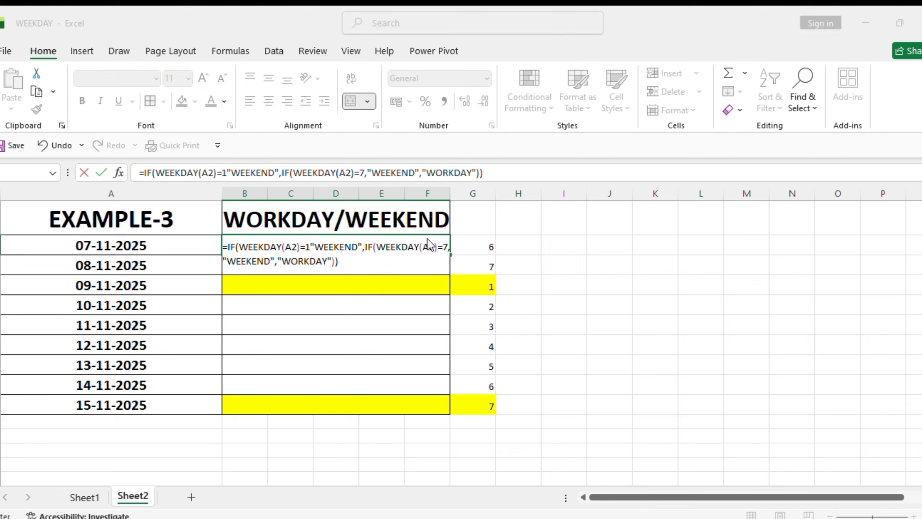
Step: Try to correct the B2 formula by adding a closing parenthesis after the second WEEKDAY(A2), and commit it
left_click(434, 246)
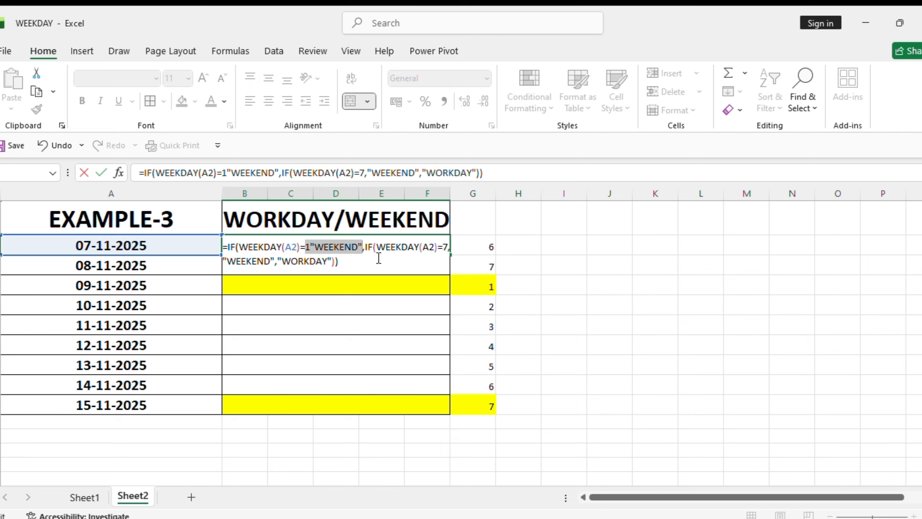
left_click(435, 246)
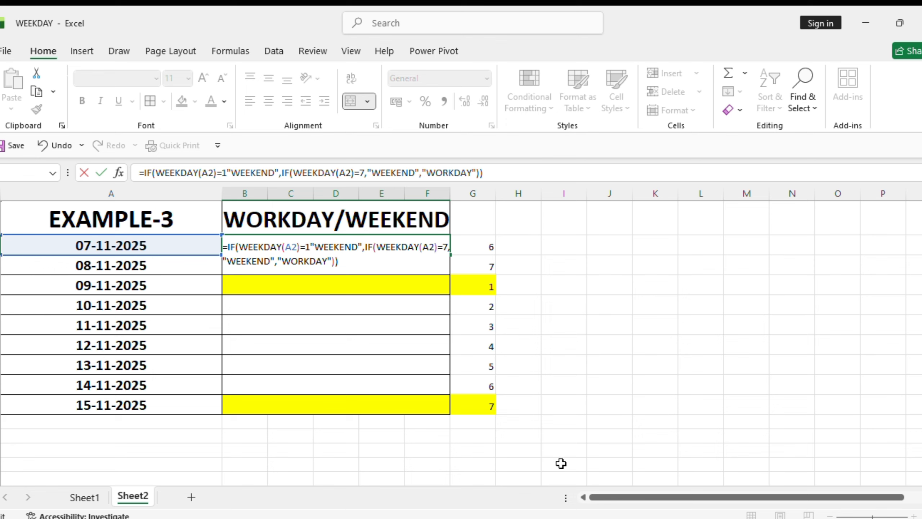
type(")")
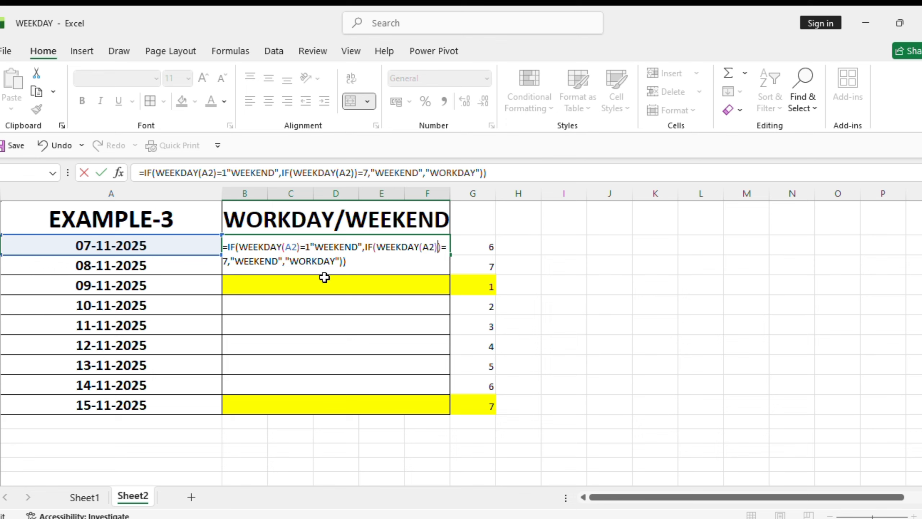
left_click(358, 259)
key("Return")
key("Return")
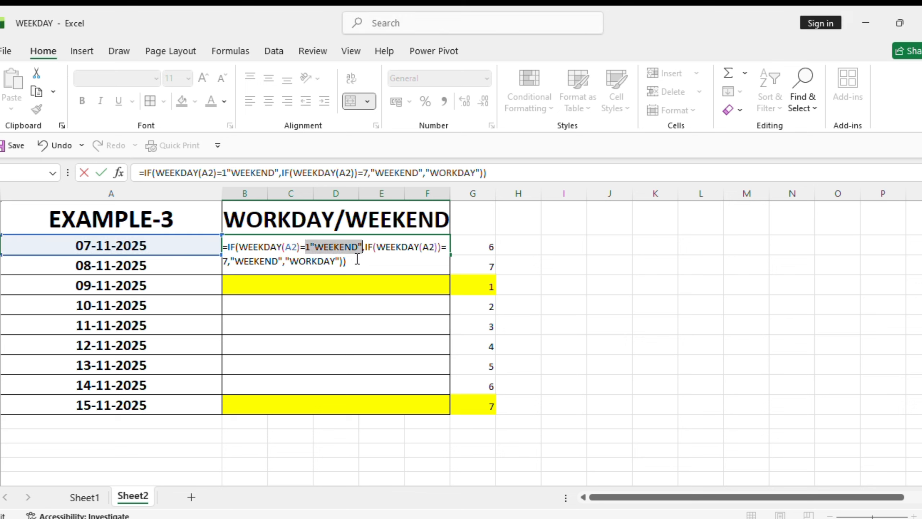
Step: Erase the entire formula being edited in B2
left_click(449, 248)
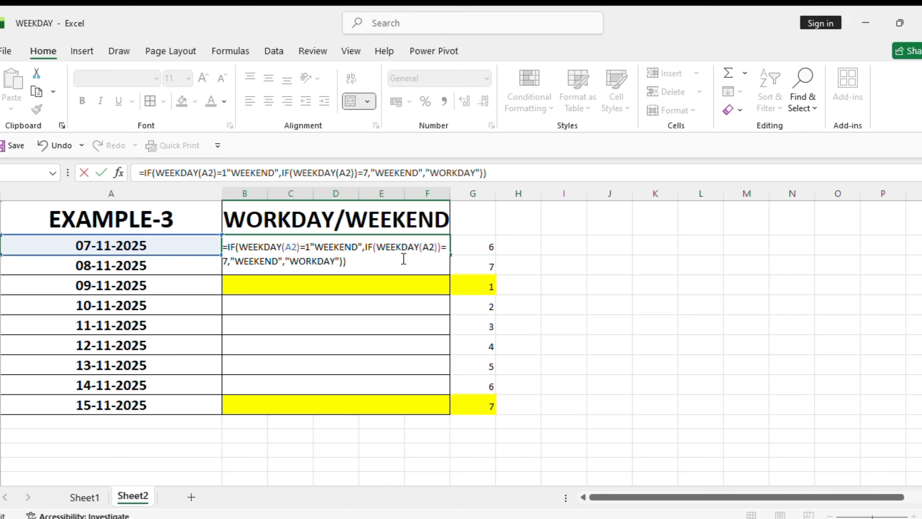
key("BackSpace")
key("BackSpace")
key("BackSpace")
key("BackSpace")
key("BackSpace")
key("BackSpace")
key("BackSpace")
key("BackSpace")
key("BackSpace")
key("BackSpace")
key("BackSpace")
key("BackSpace")
key("BackSpace")
key("BackSpace")
key("BackSpace")
key("BackSpace")
key("BackSpace")
key("BackSpace")
key("BackSpace")
key("BackSpace")
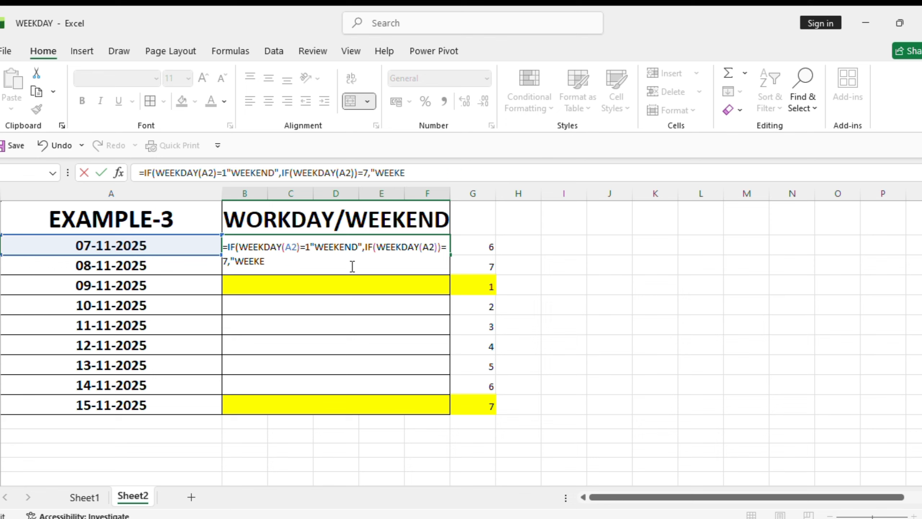
key("BackSpace")
key("BackSpace")
key("BackSpace")
key("BackSpace")
key("BackSpace")
key("BackSpace")
key("BackSpace")
key("BackSpace")
key("BackSpace")
key("BackSpace")
key("BackSpace")
key("BackSpace")
key("BackSpace")
key("BackSpace")
key("BackSpace")
key("BackSpace")
key("BackSpace")
key("BackSpace")
key("BackSpace")
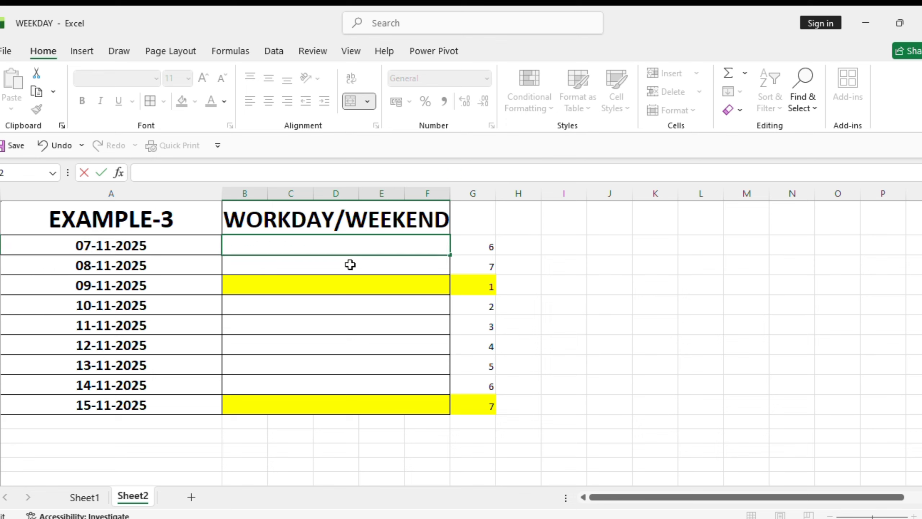
Step: Enter =IF(WEEKDAY(A2)=1,"WEEKEND",IF(WEEKDAY(A2)=7,"WEEKEND","WORKDAY")) as the classification formula in B2
type("=IF")
type("(WEE")
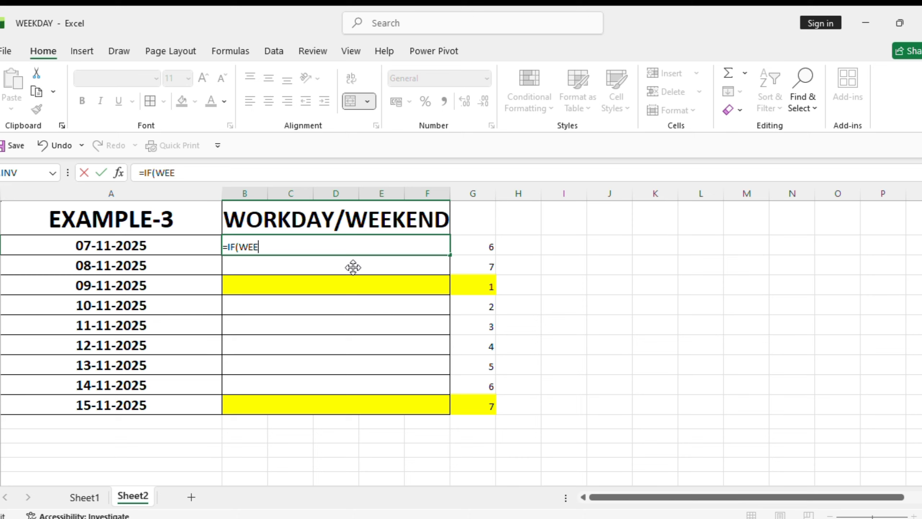
type("KDAY(")
left_click(140, 246)
type(")")
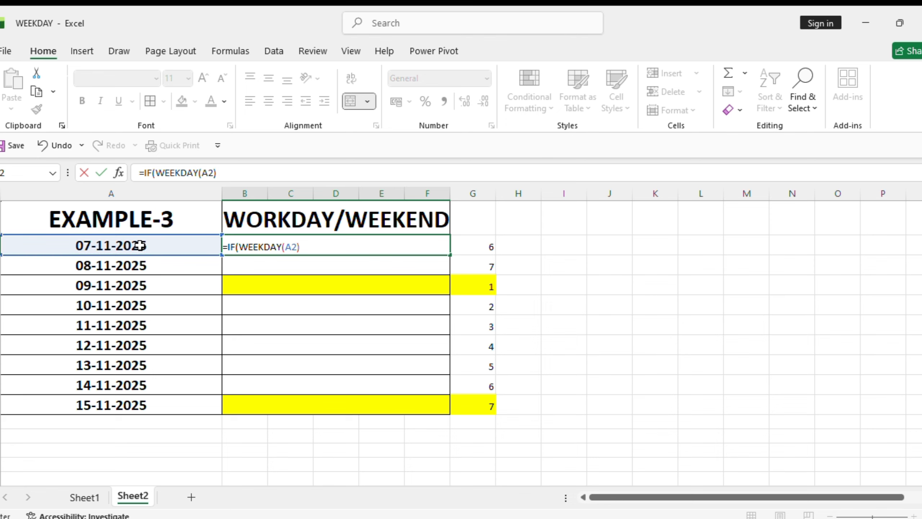
type("=1,\"WEEK")
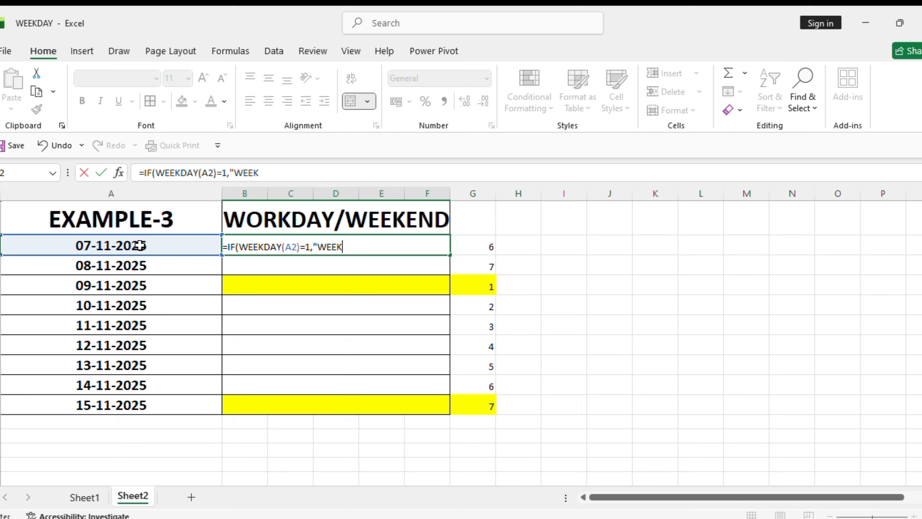
type("END\",IF(")
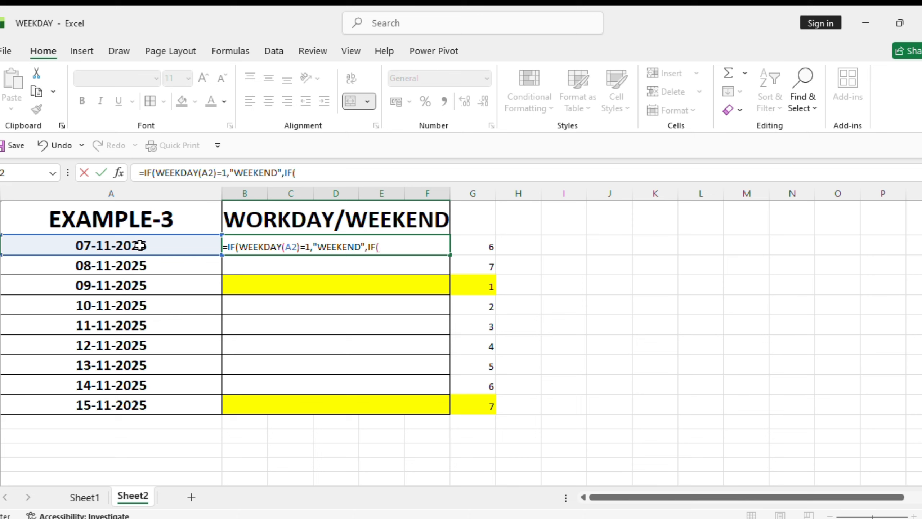
type("WEEKDAY")
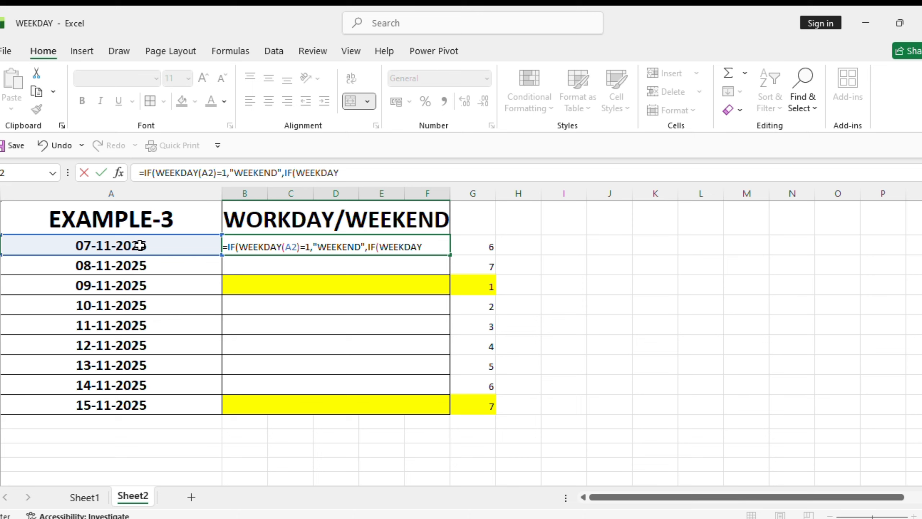
type("(")
left_click(140, 246)
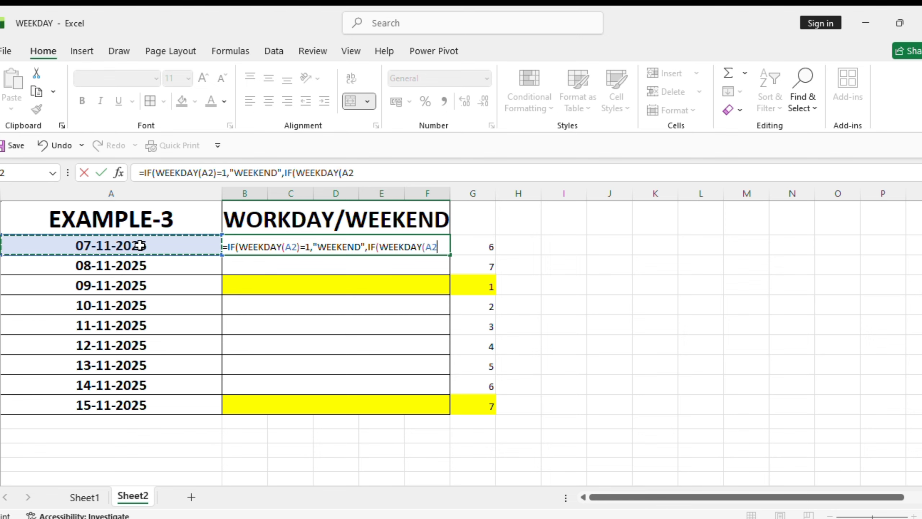
type(")=")
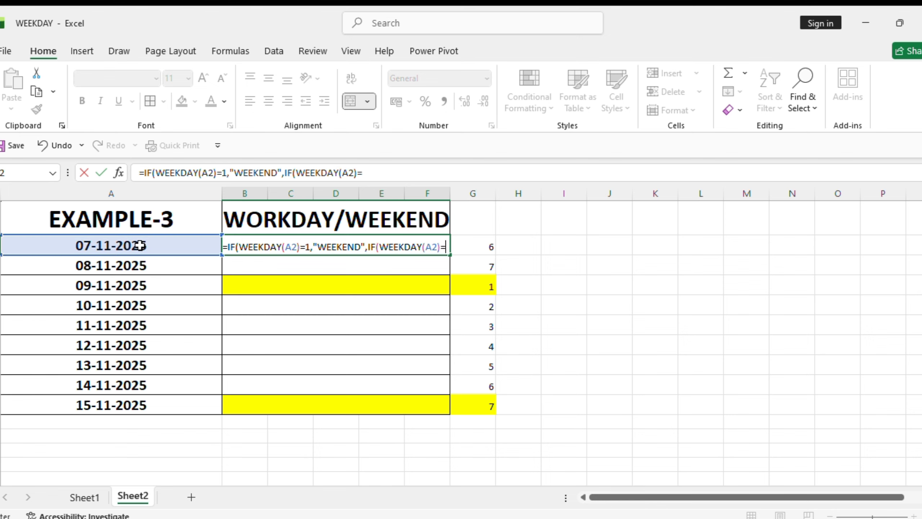
type("7,\"")
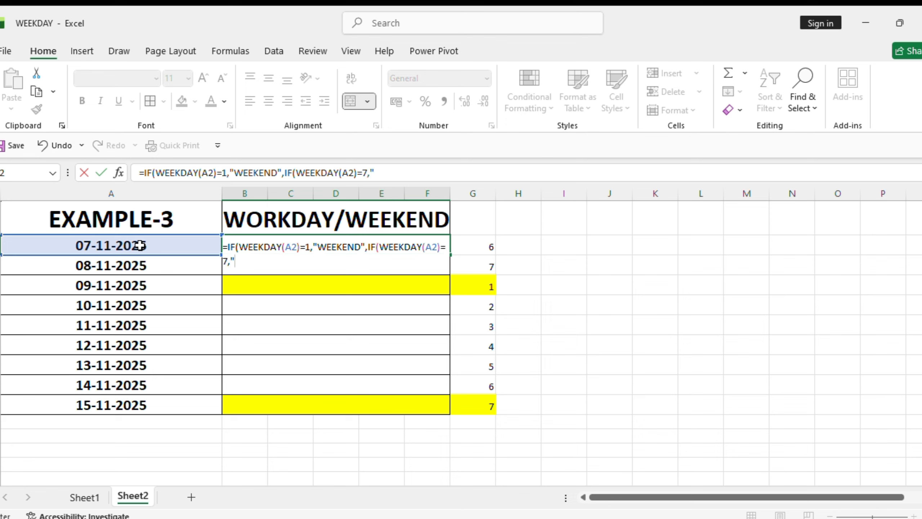
type("WEEKEND")
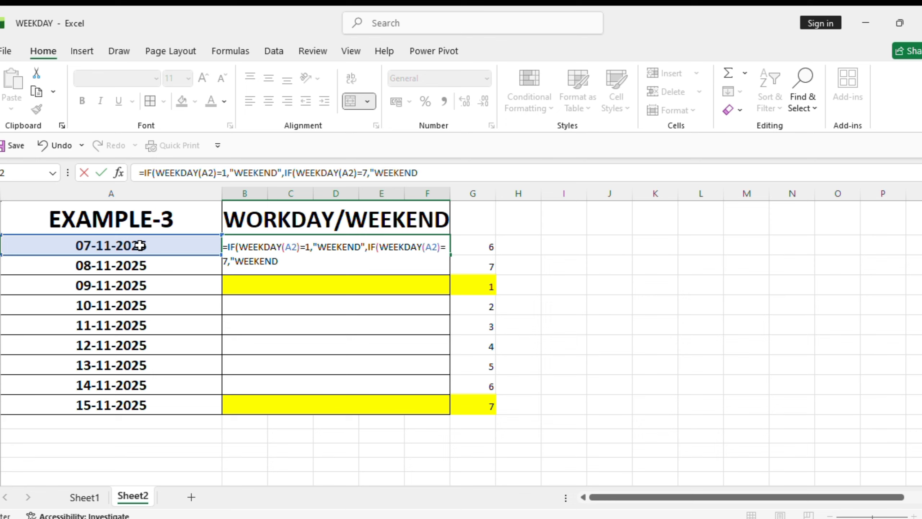
type("\",")
type("\"WORKDAY")
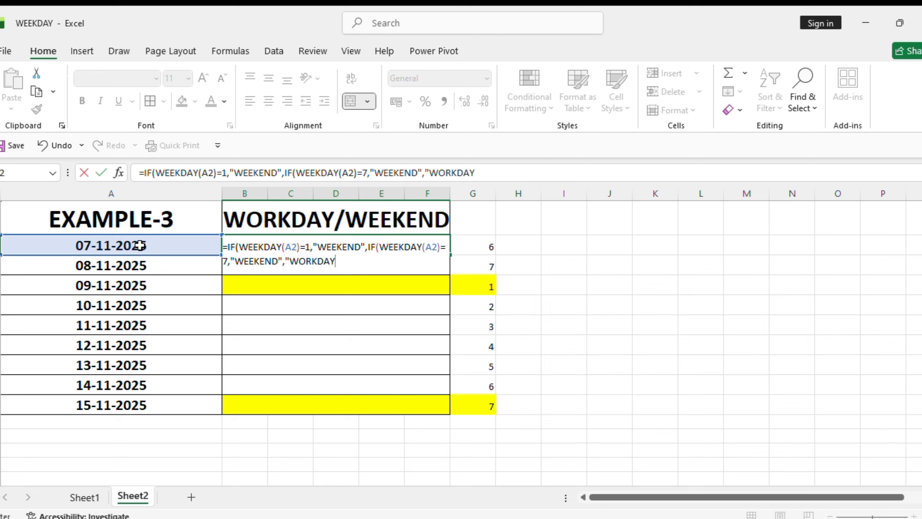
type("\"))")
key("Return")
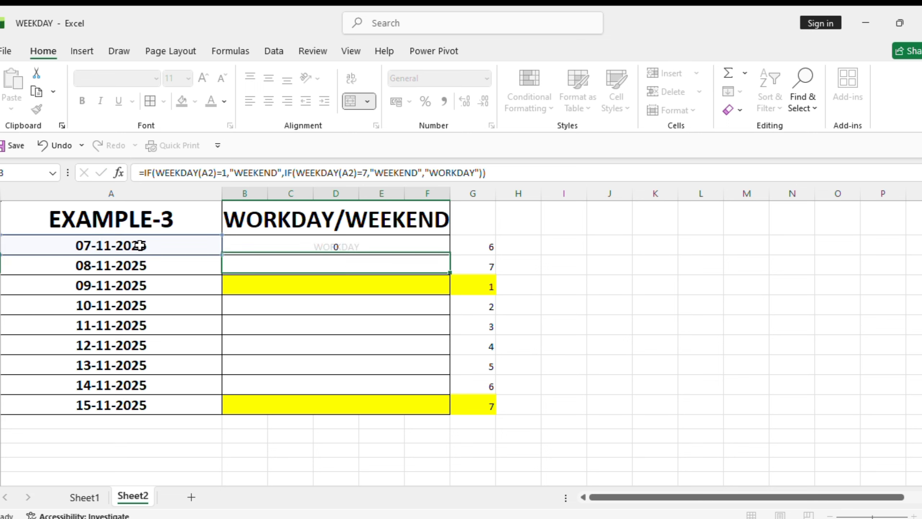
Step: Copy the B2 classification formula down the WORKDAY/WEEKEND column through B10
left_click(353, 241)
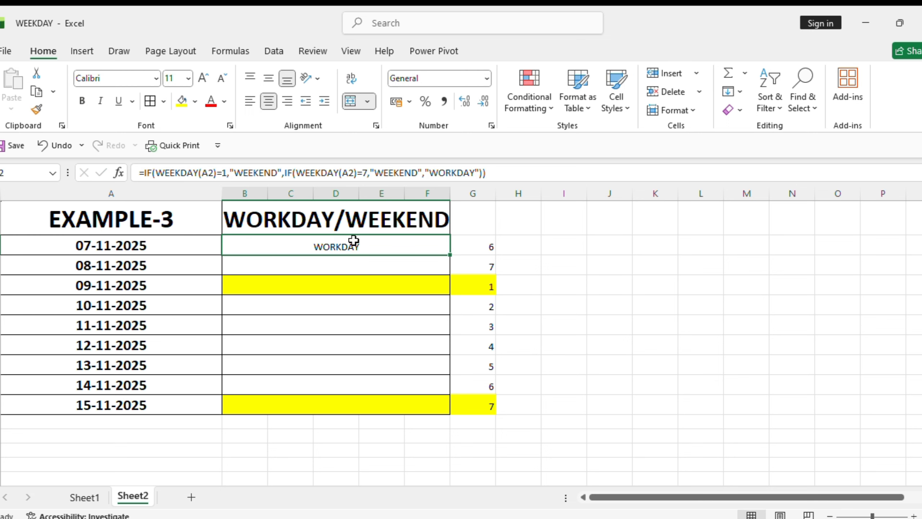
double_click(450, 254)
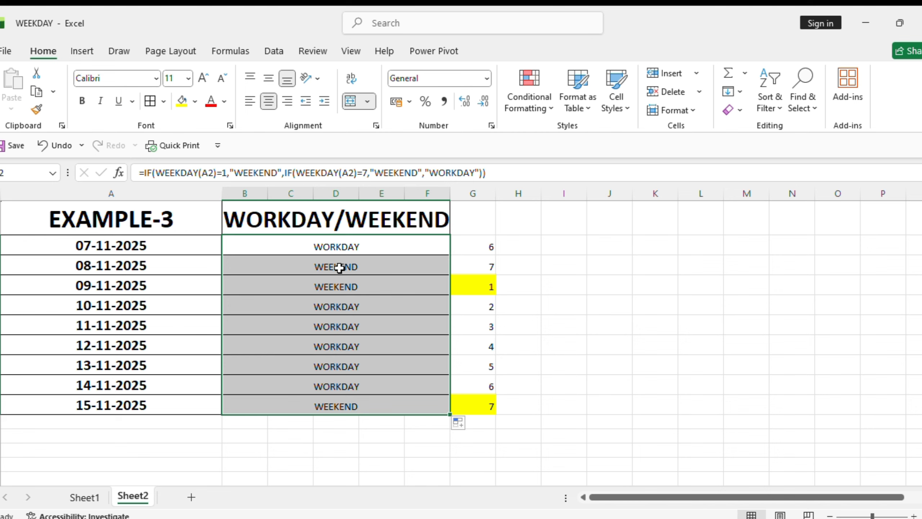
left_click_drag(338, 268, 336, 262)
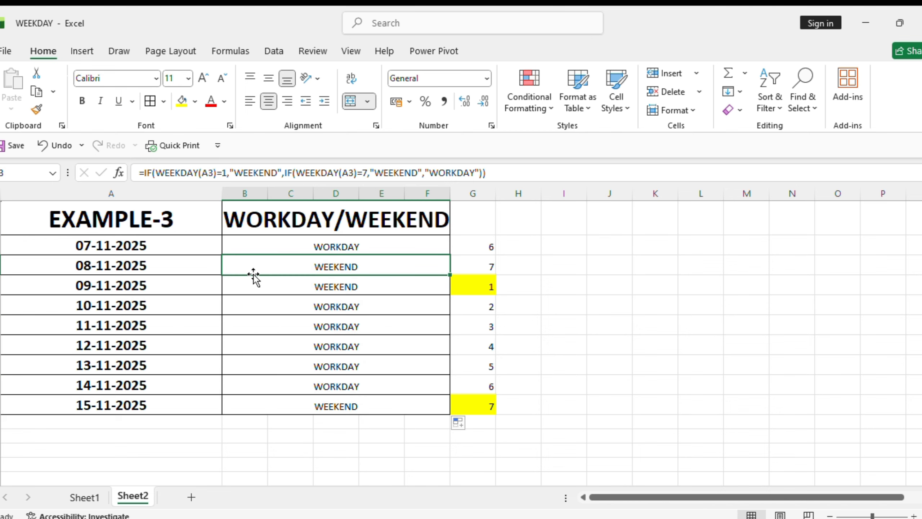
Step: Highlight the 08-11-2025 row yellow from column A through G
left_click(126, 266)
key("shift+Right")
key("shift+Right")
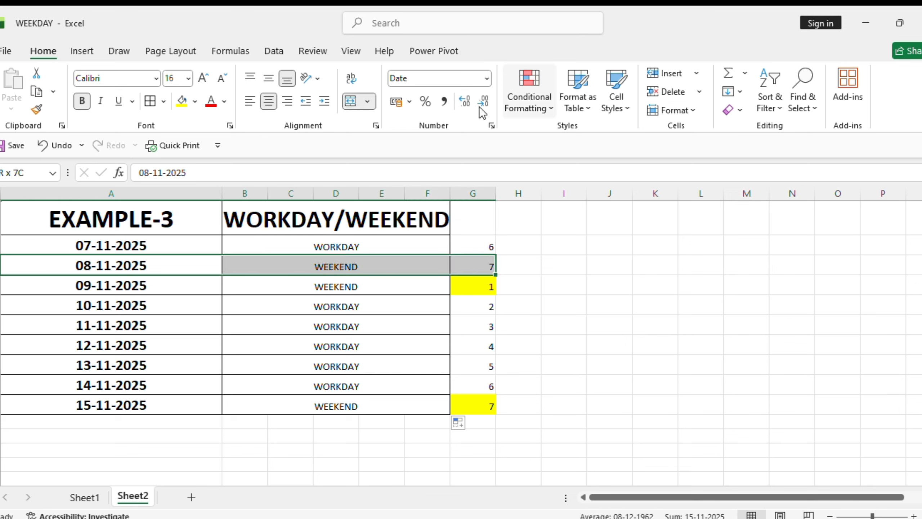
left_click(180, 101)
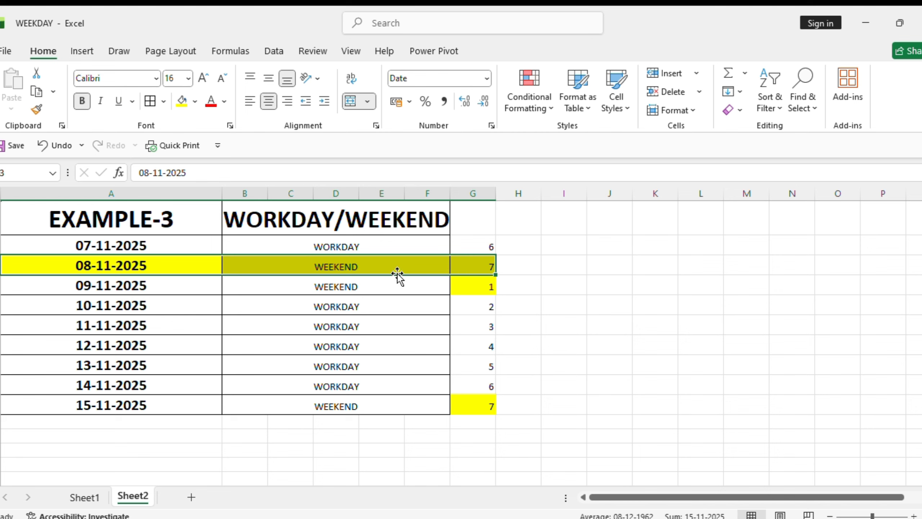
Step: Highlight the 09-11-2025 row yellow from column A through G
left_click(354, 286)
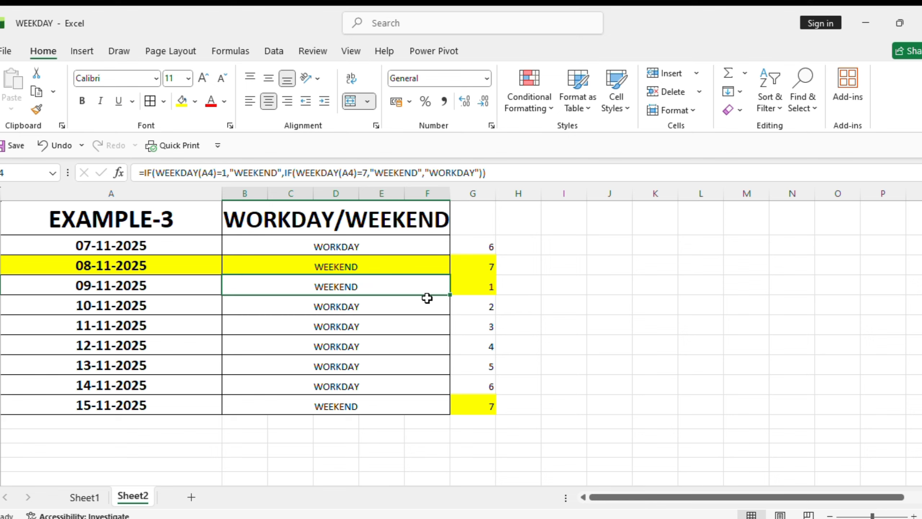
left_click(97, 284)
key("shift+Right")
key("shift+Right")
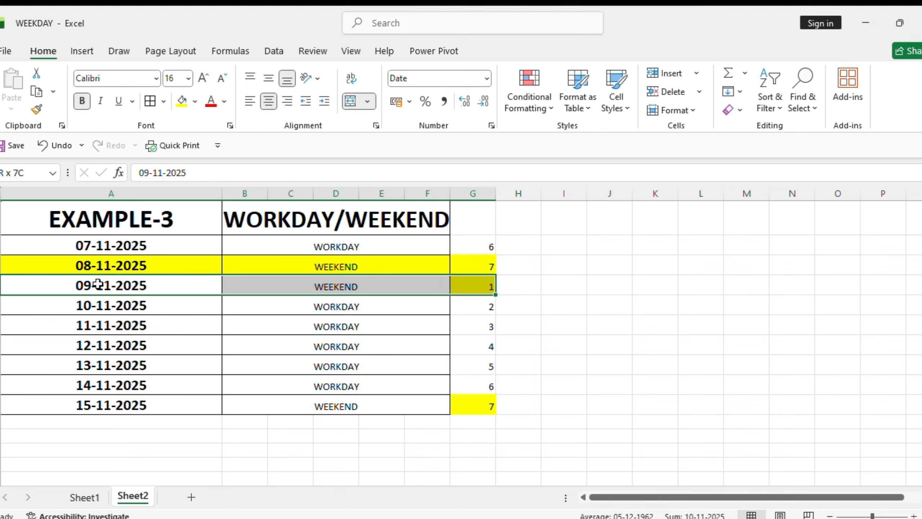
left_click(181, 102)
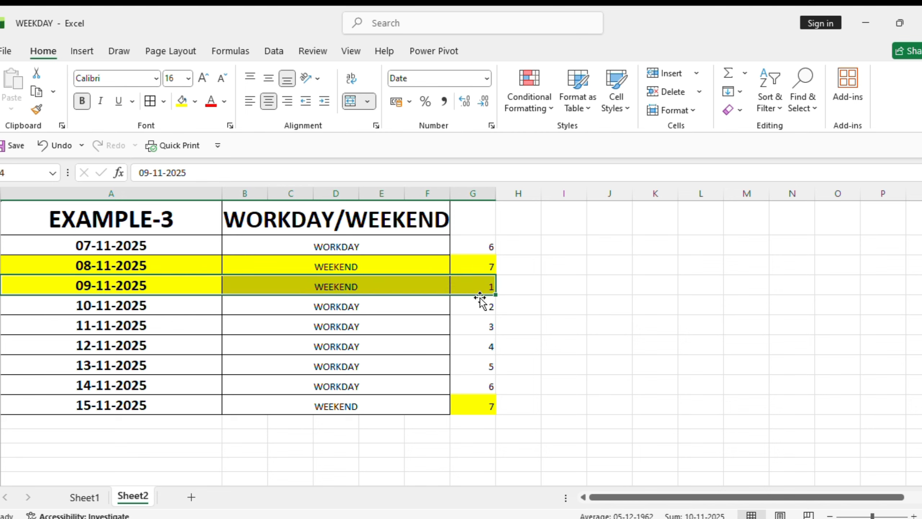
Step: Highlight the 15-11-2025 row yellow, covering its date, WORKDAY/WEEKEND result and weekday number
left_click(358, 406)
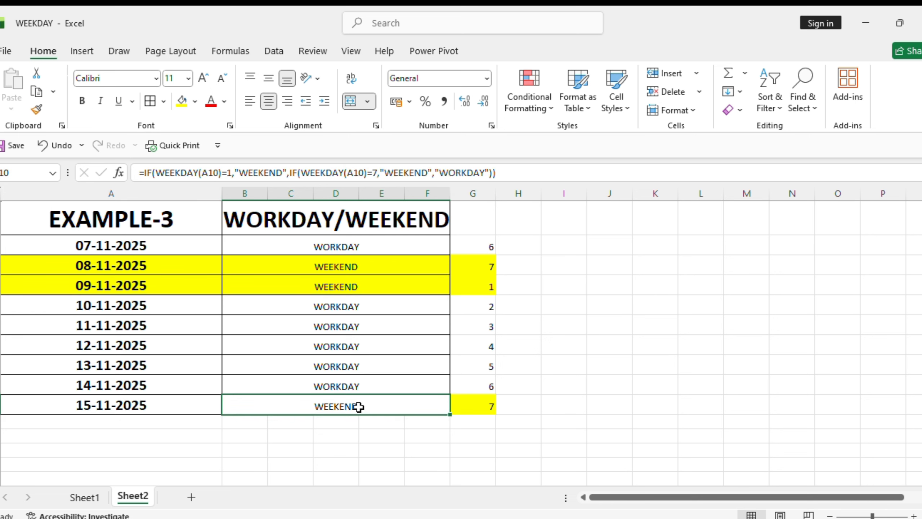
key("shift+Right")
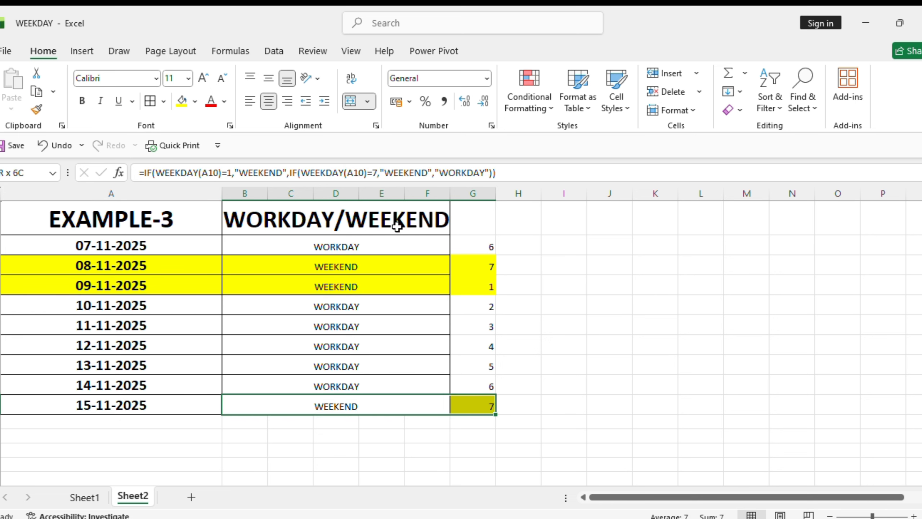
left_click(180, 101)
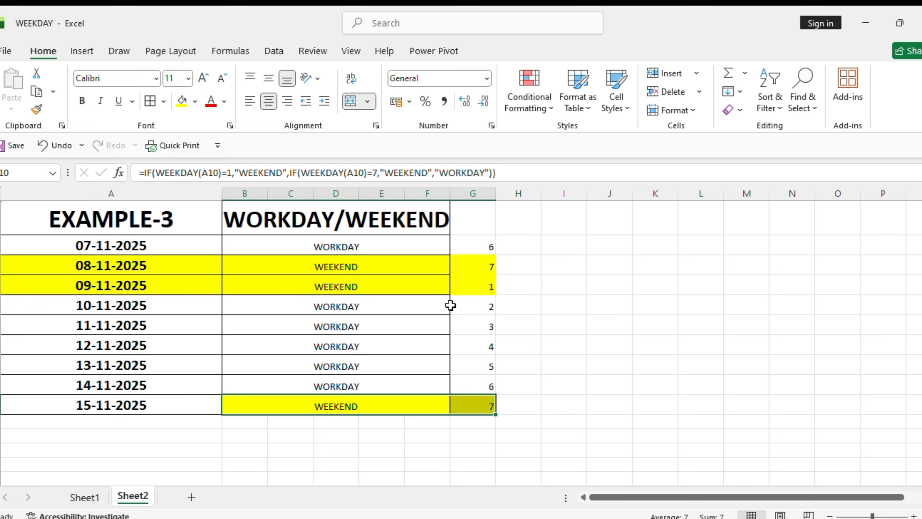
left_click(141, 406)
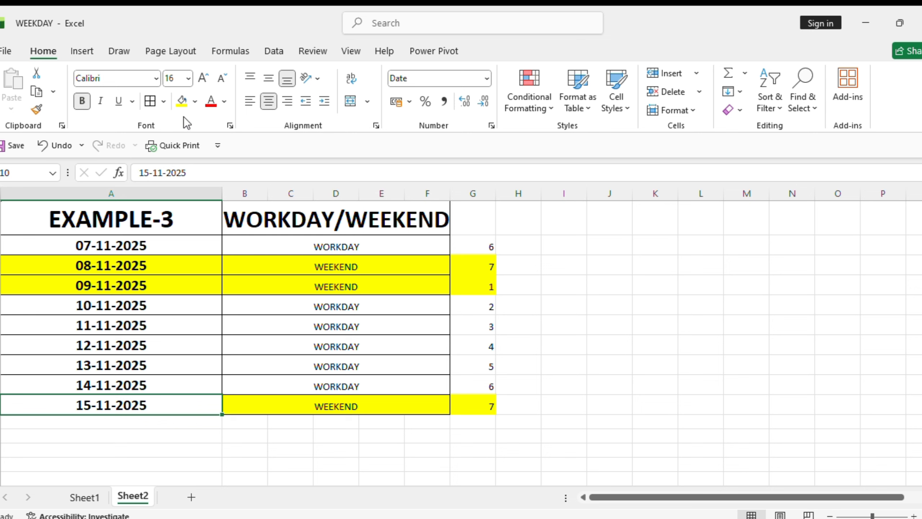
left_click(181, 100)
left_click(286, 298)
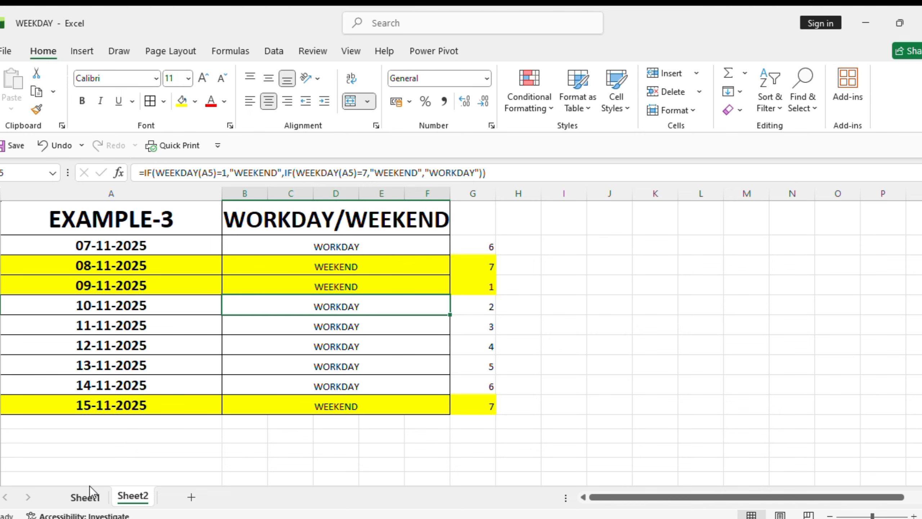
Step: Return to Sheet1 and review the Example-1 weekday numbers under the WEEKDAY FUNCTION heading
left_click(86, 494)
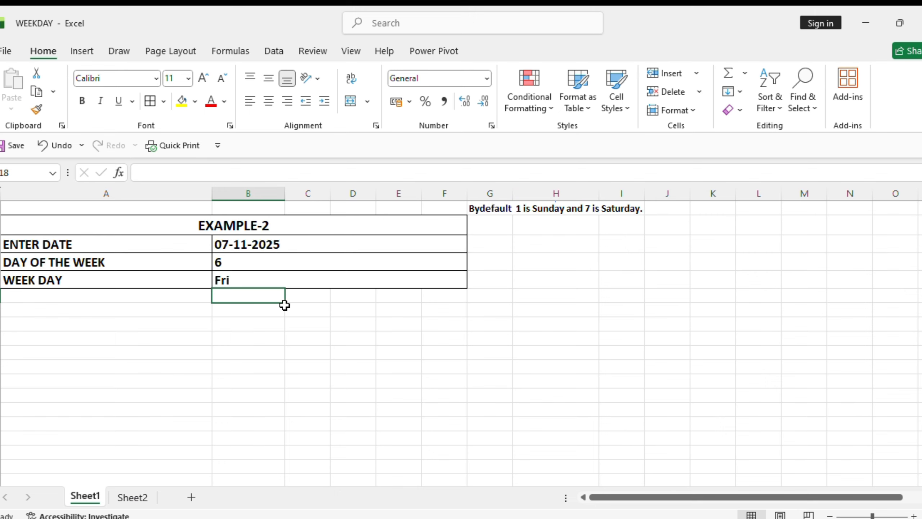
scroll(284, 305, "up", 4)
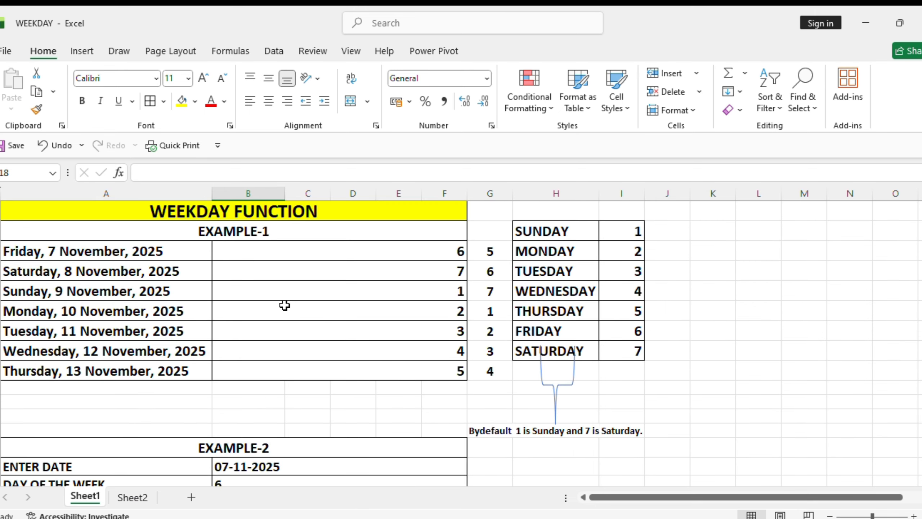